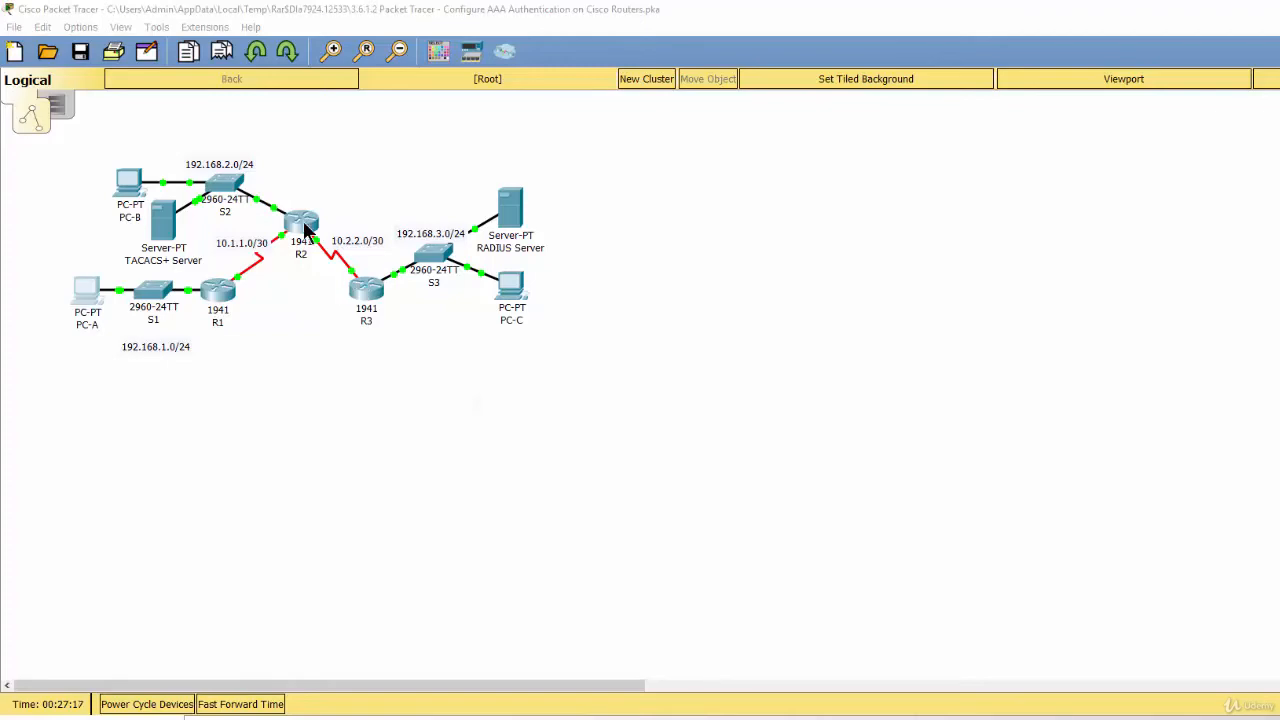
Open R2's CLI, enter privileged mode with its password, and enter global configuration with conf t.
left_click(304, 224)
left_click(646, 210)
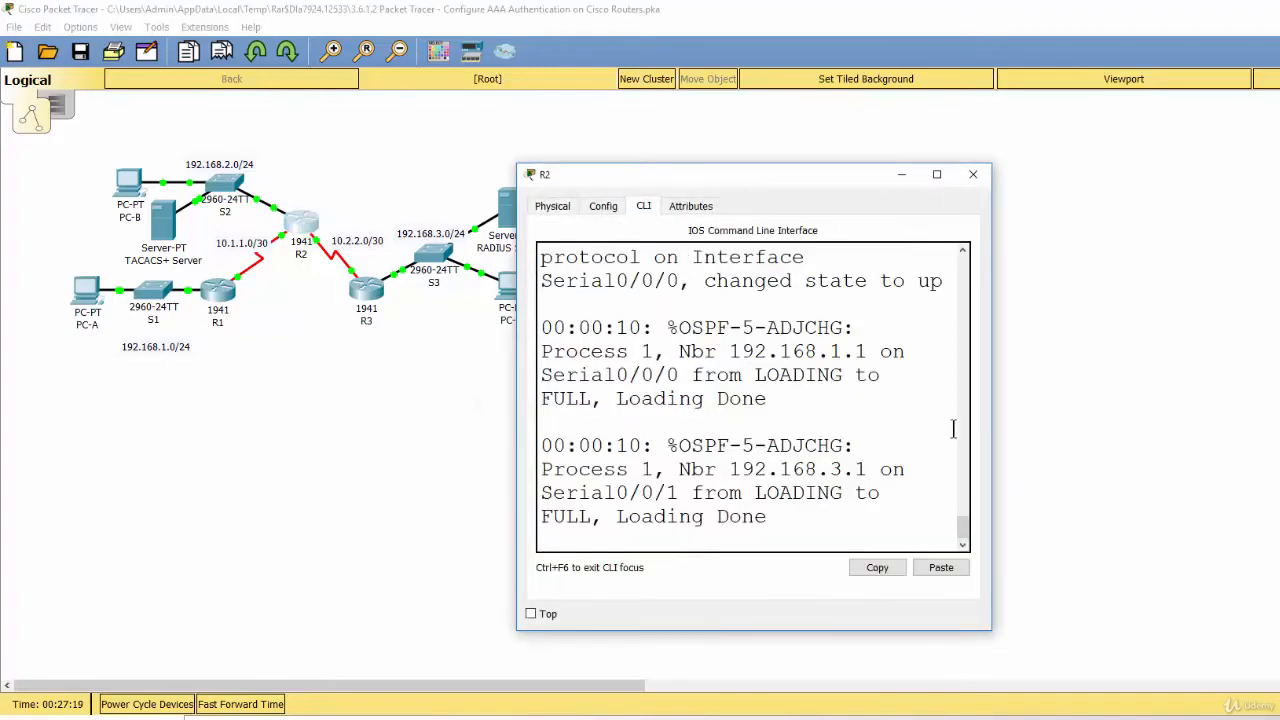
left_click_drag(991, 445, 1251, 464)
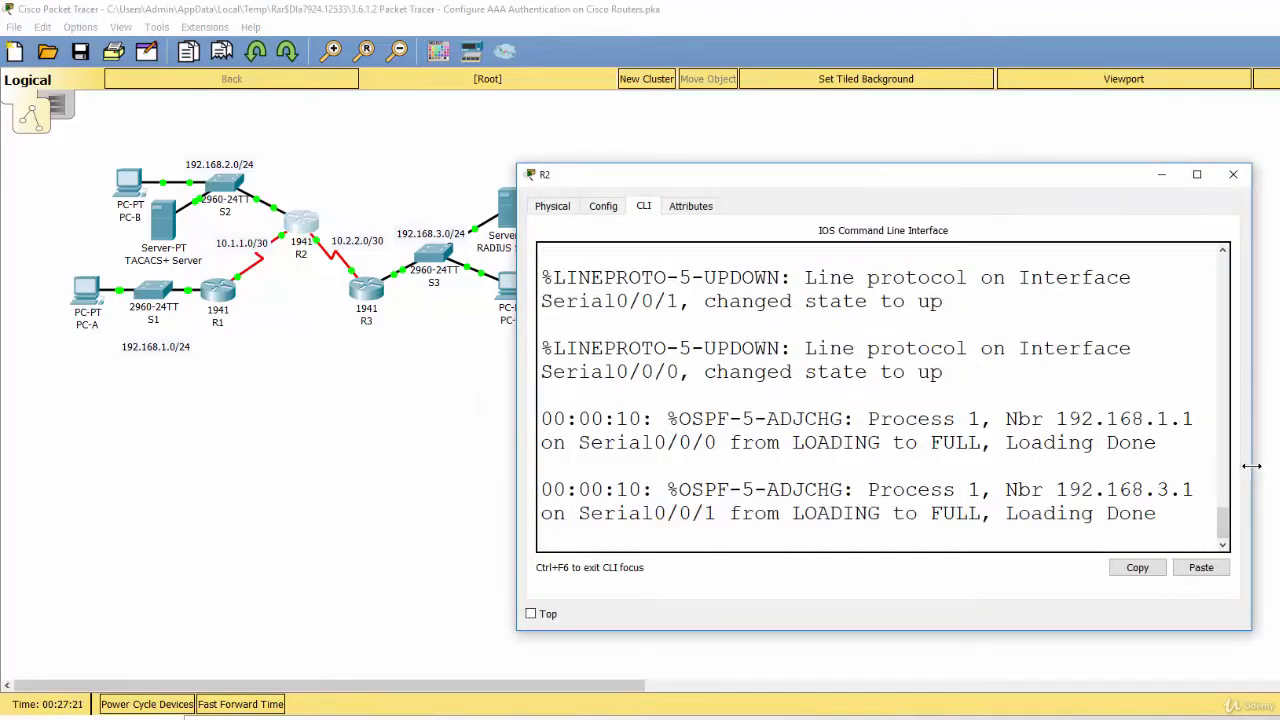
key("Return")
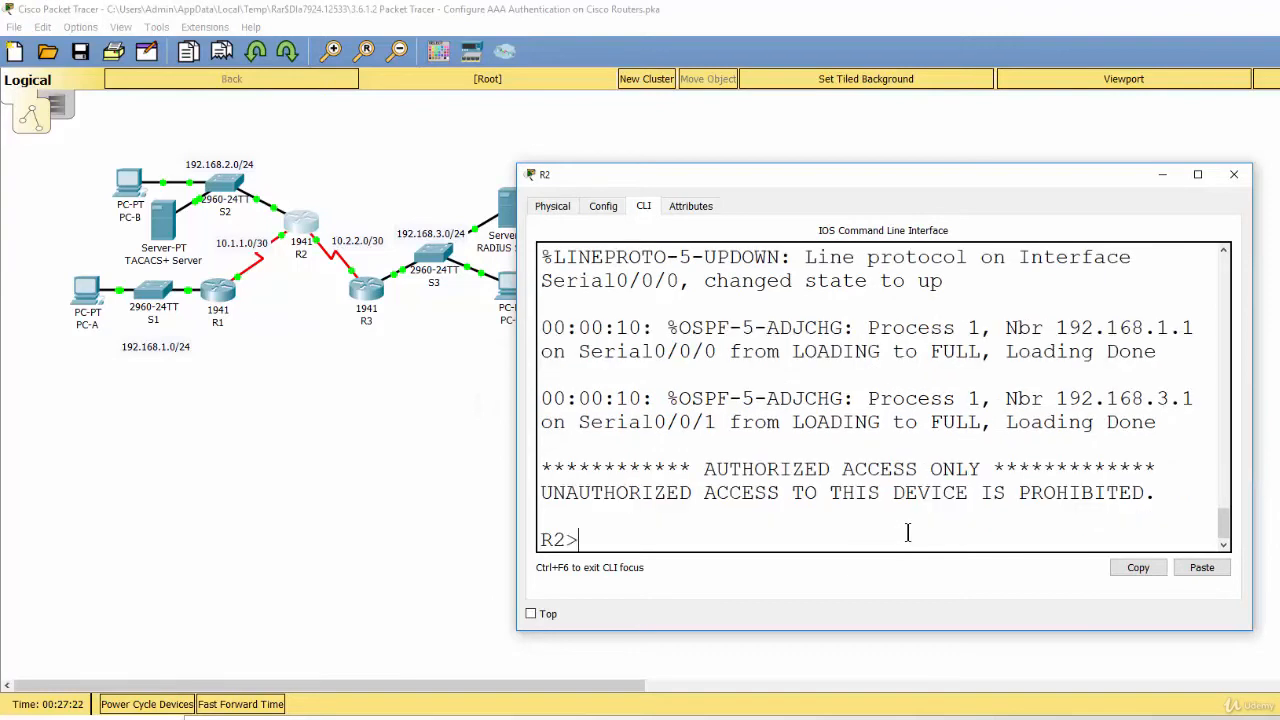
type("en")
key("Return")
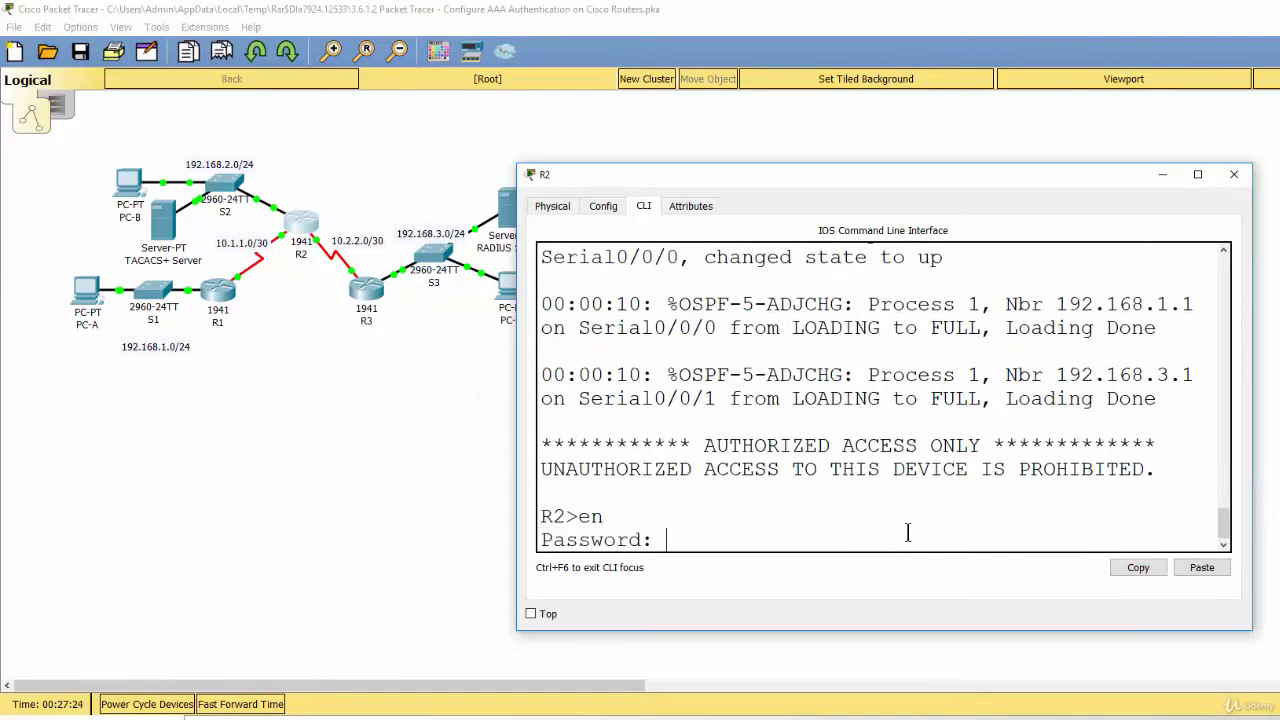
key("Return")
key("Return")
type("conf t")
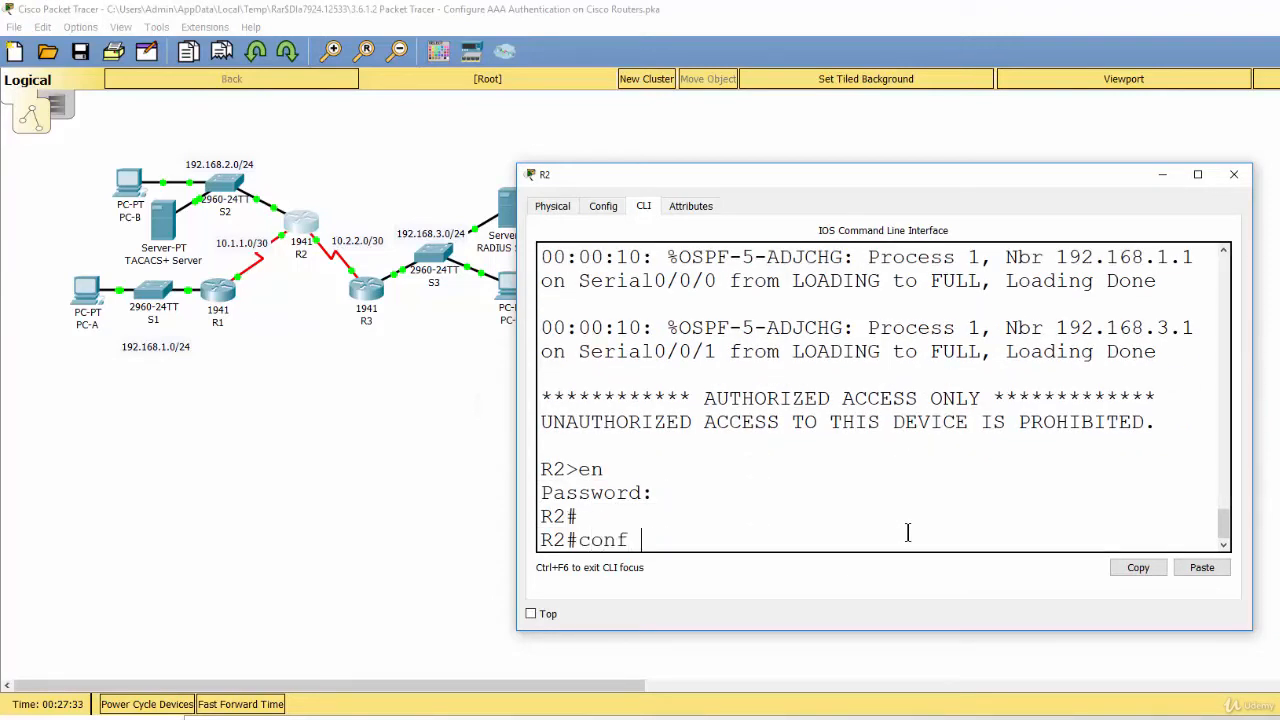
key("Return")
key("Return")
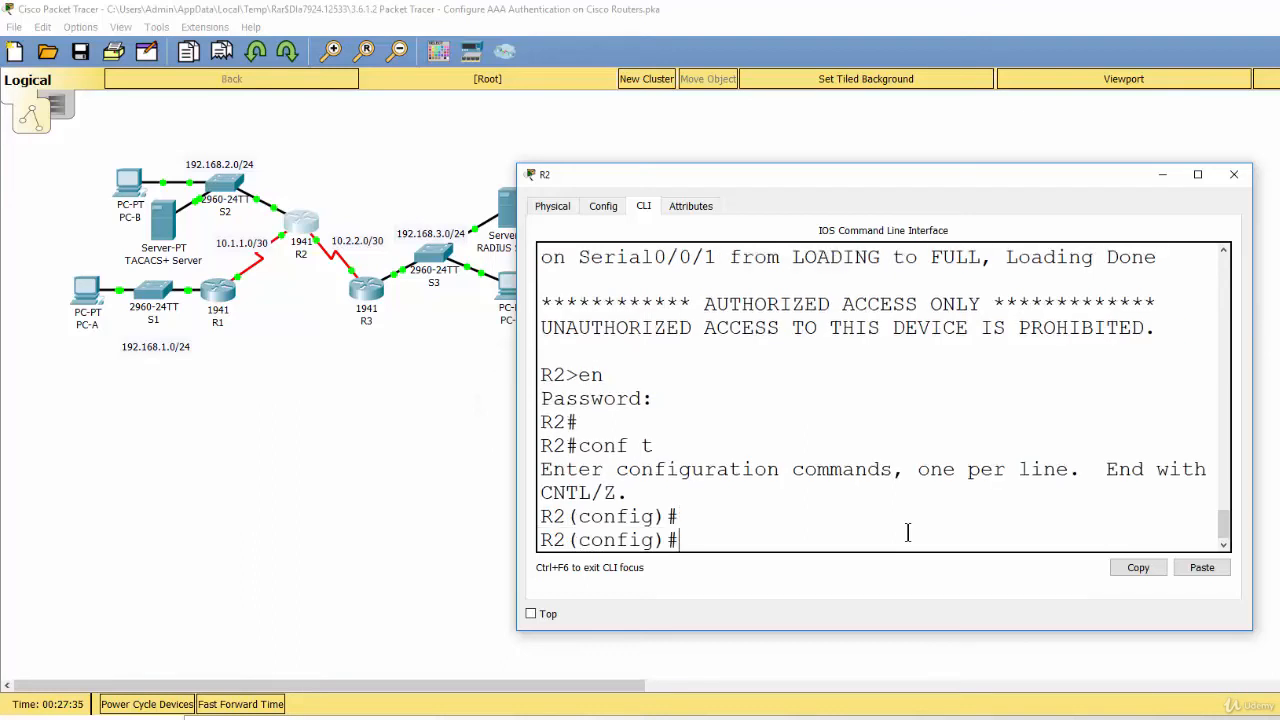
Create local user Admin2 with a secret password.
type("username")
type("Admi")
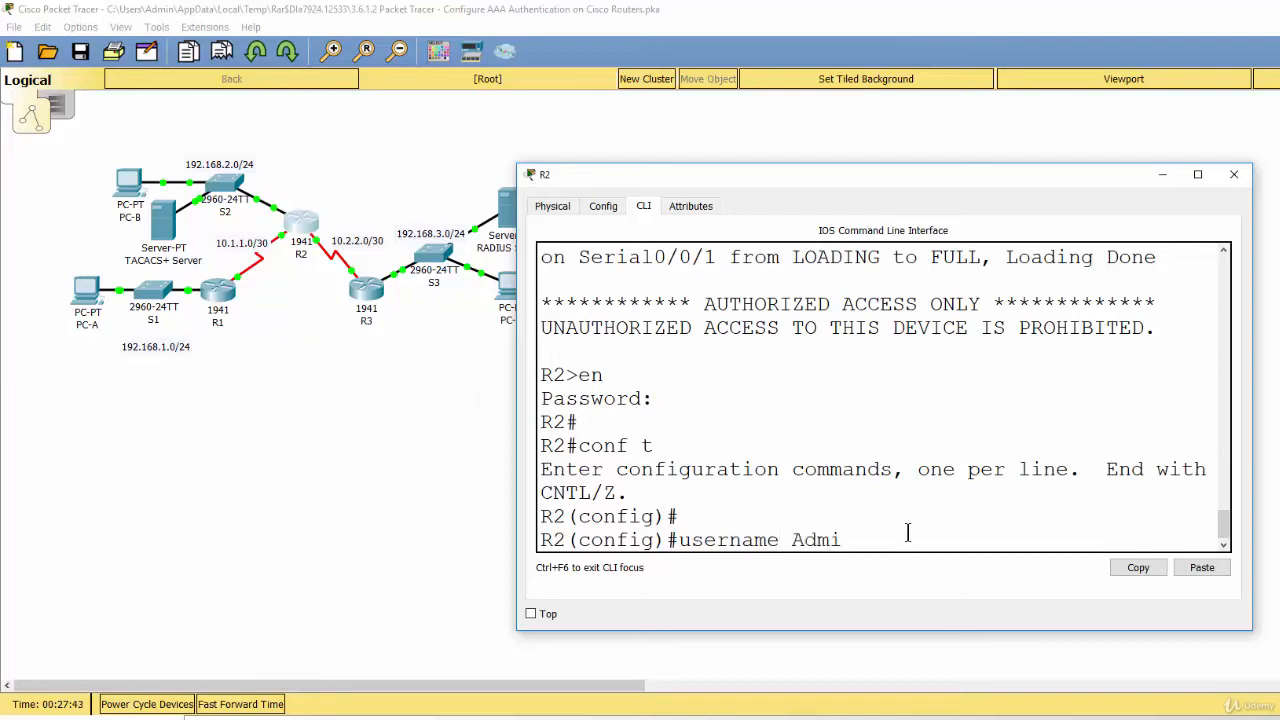
type("n2 secret admin2pa55")
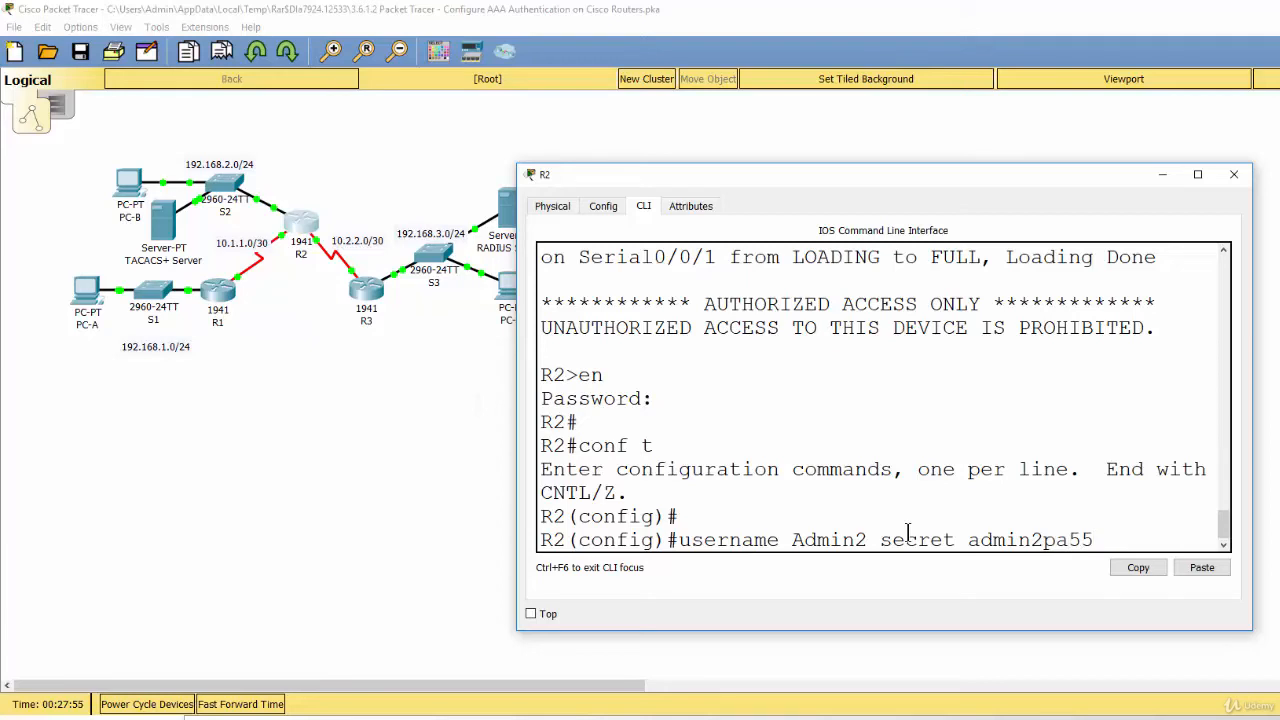
key("Return")
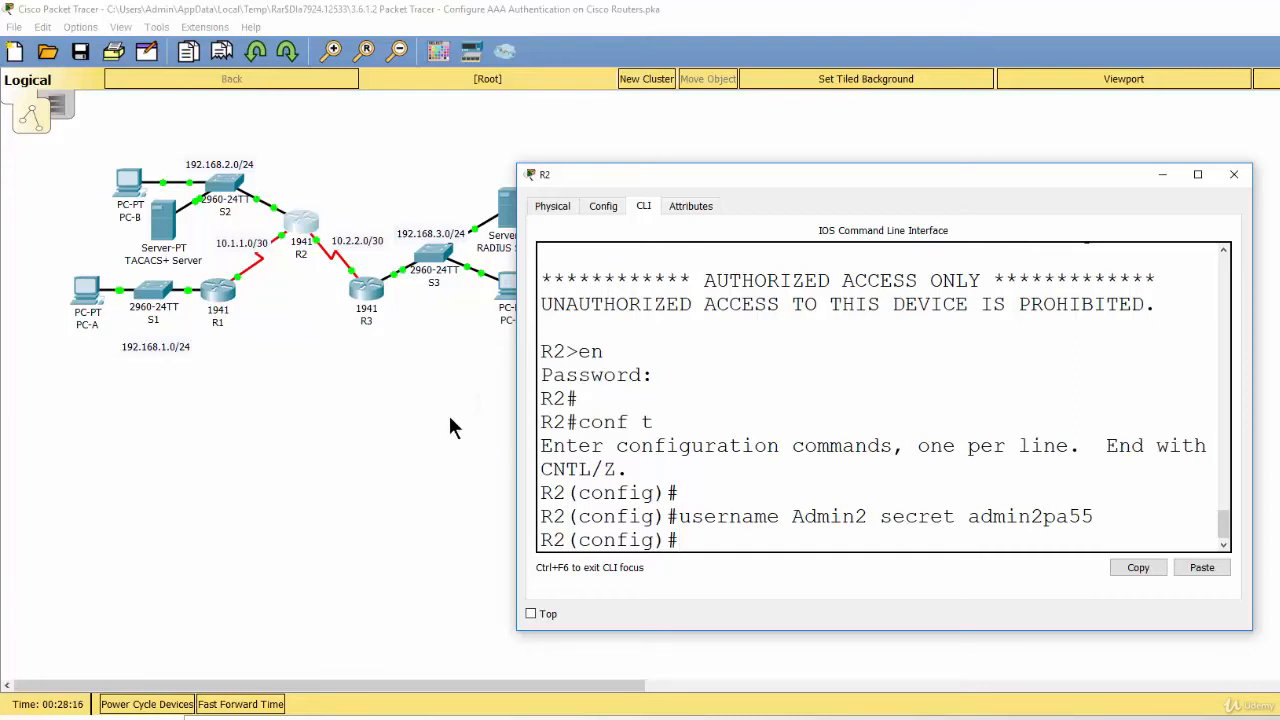
Check the TACACS+ Server's AAA entries for client R2 and user Admin2, then close its window.
left_click(411, 411)
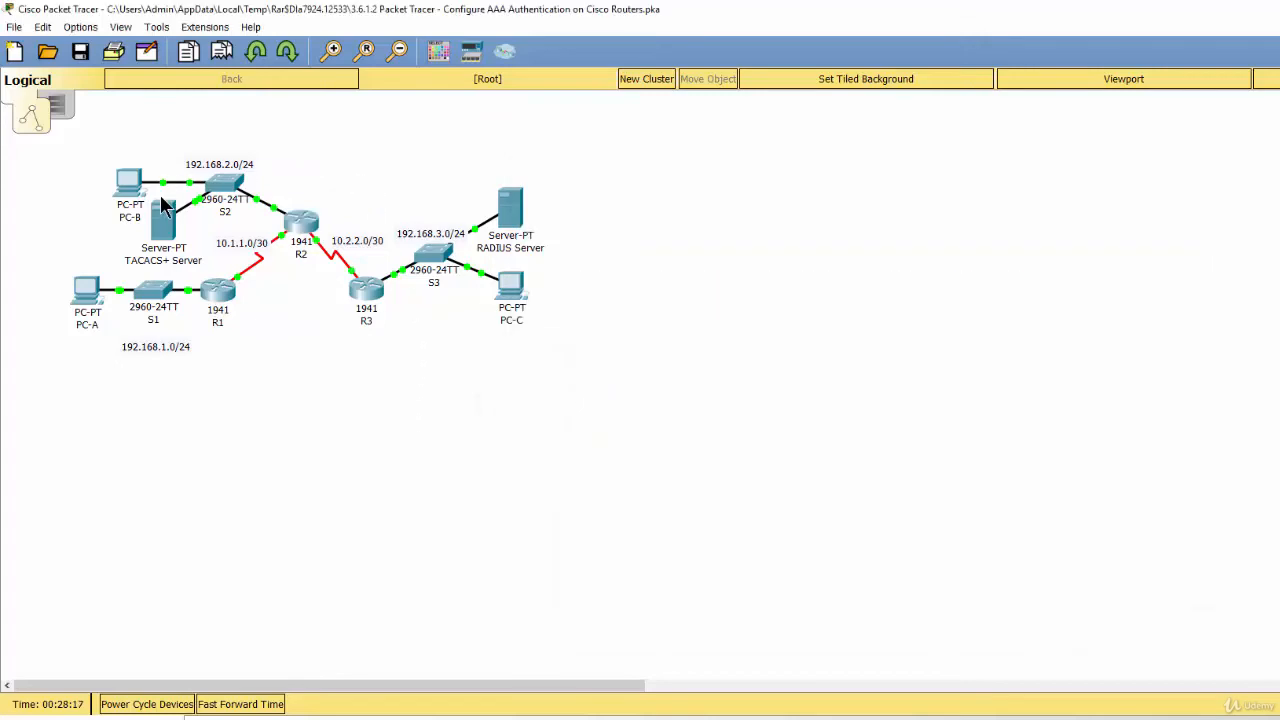
left_click(164, 228)
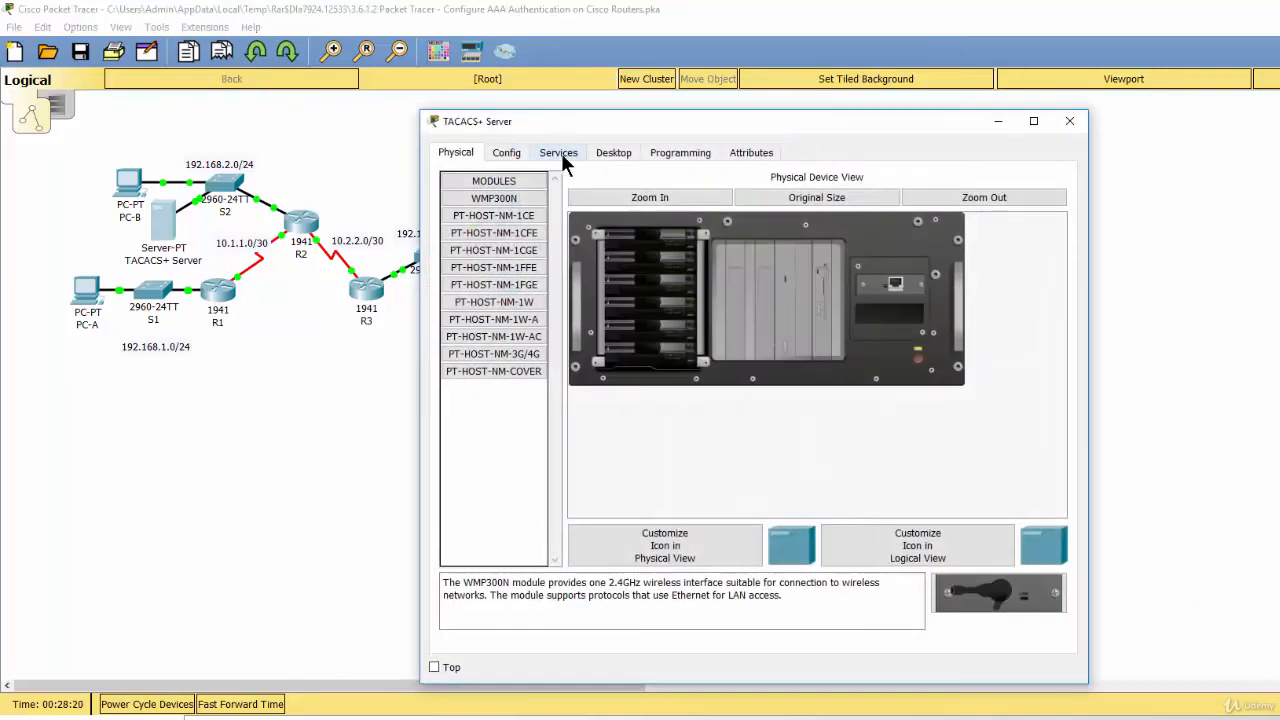
left_click(560, 154)
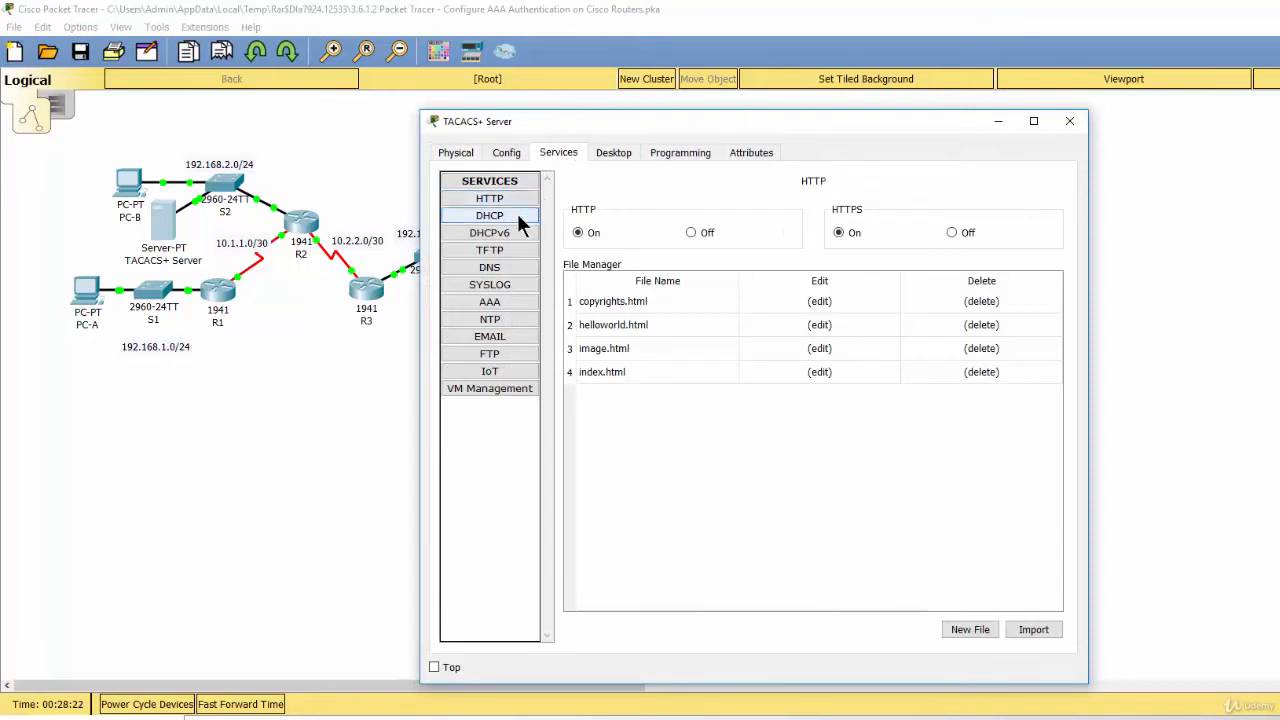
left_click(511, 304)
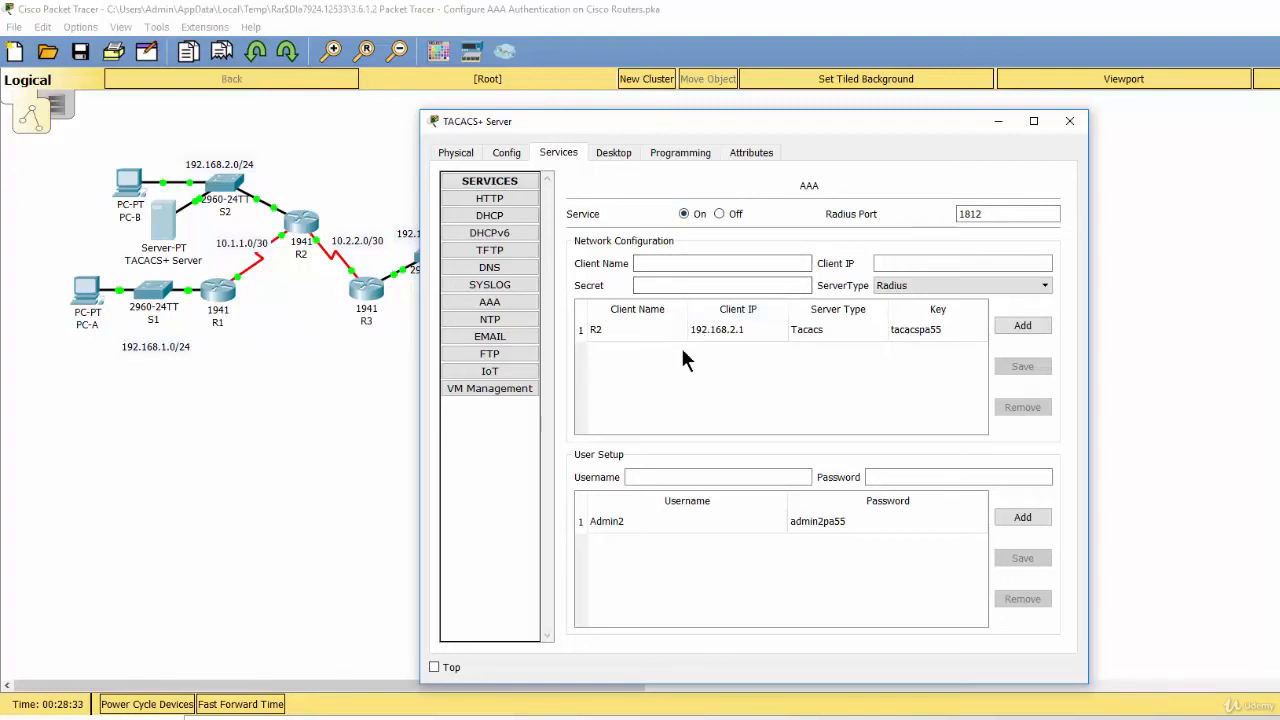
left_click(603, 333)
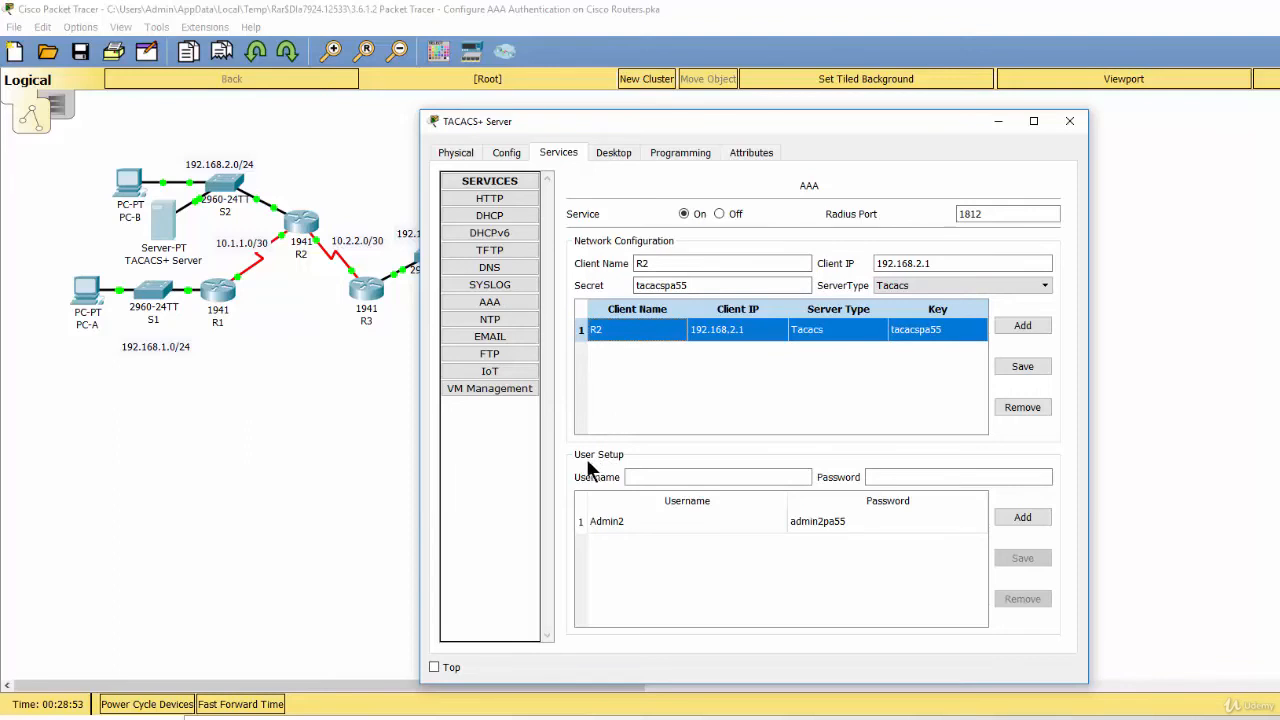
left_click(622, 521)
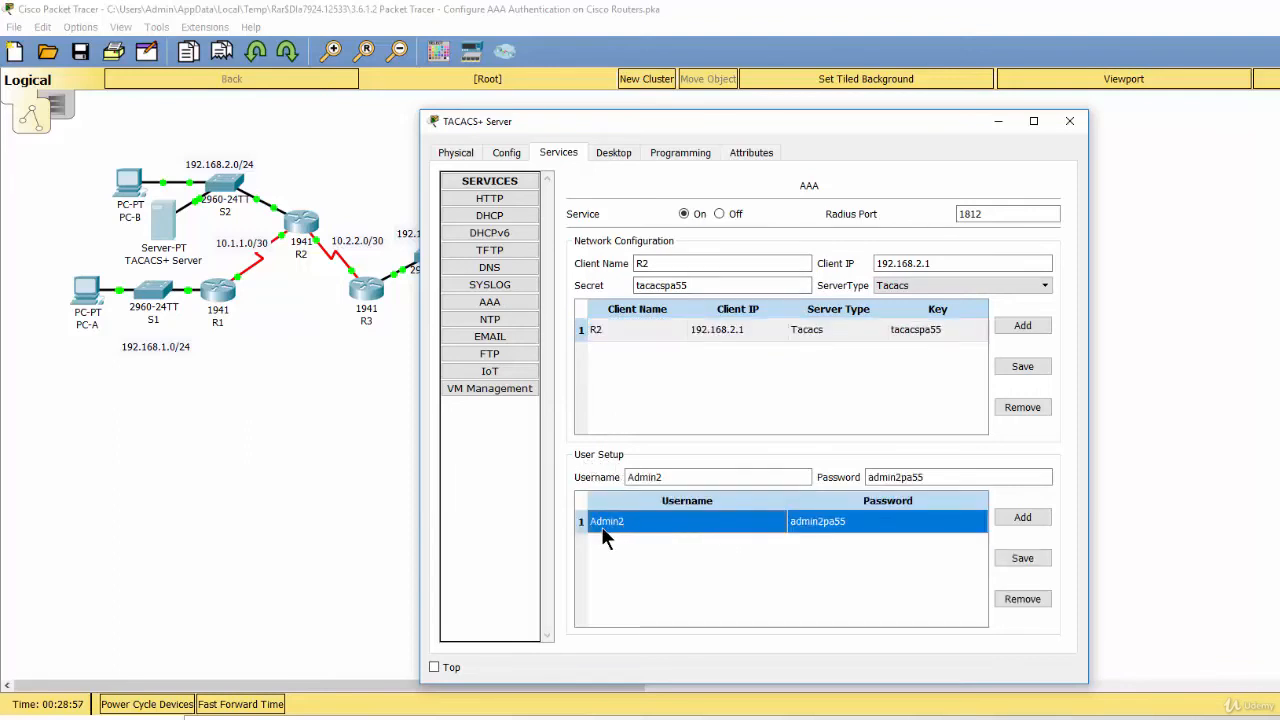
left_click(664, 478)
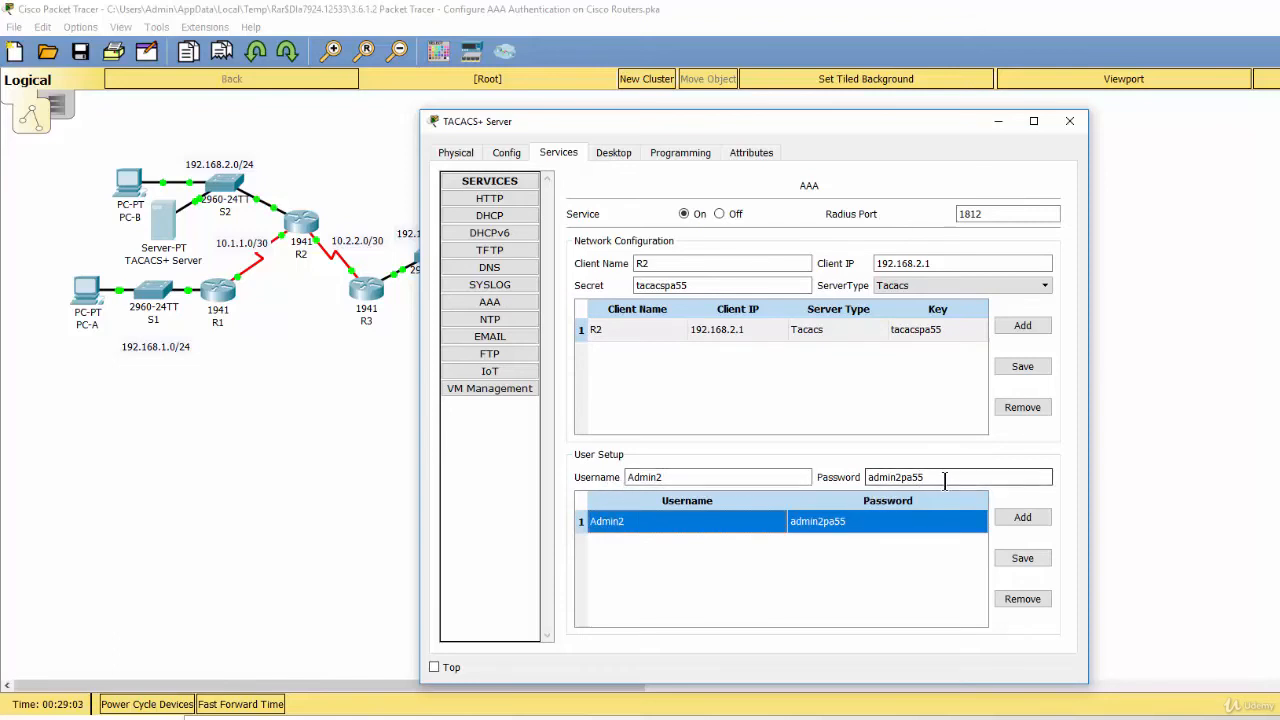
left_click(1000, 124)
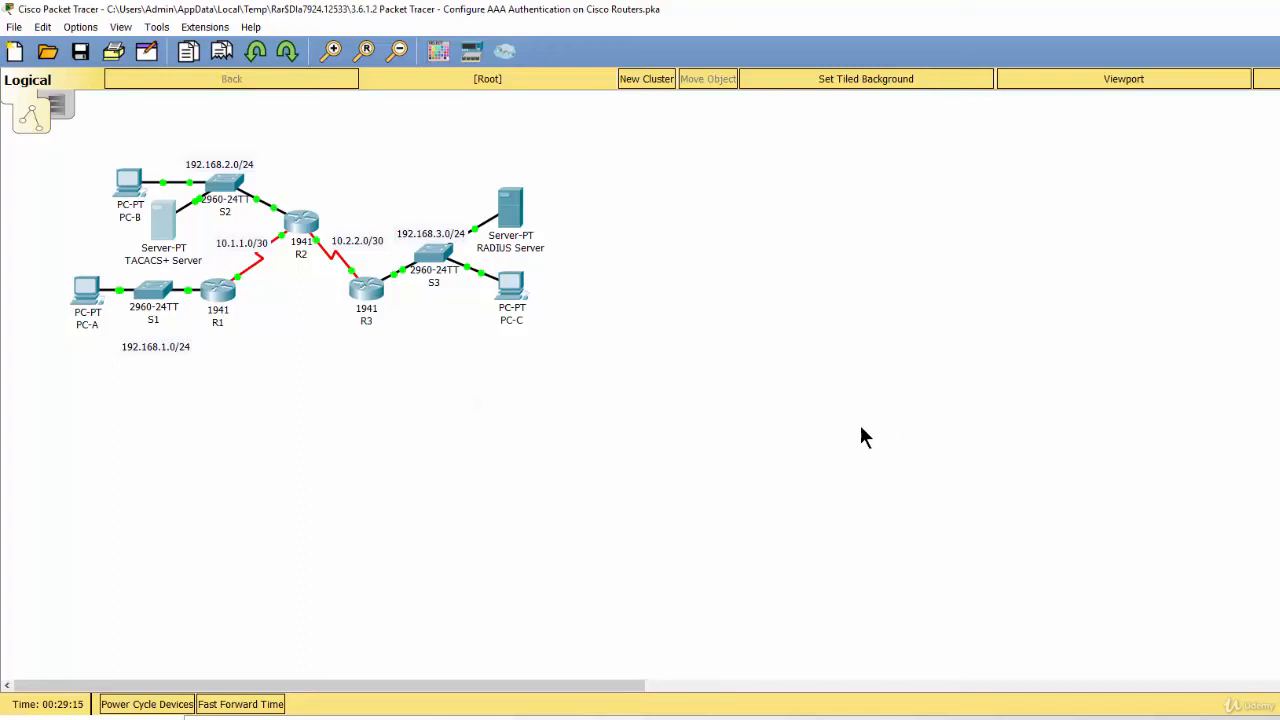
Point R2 at TACACS+ server host 192.168.2.2.
left_click(305, 228)
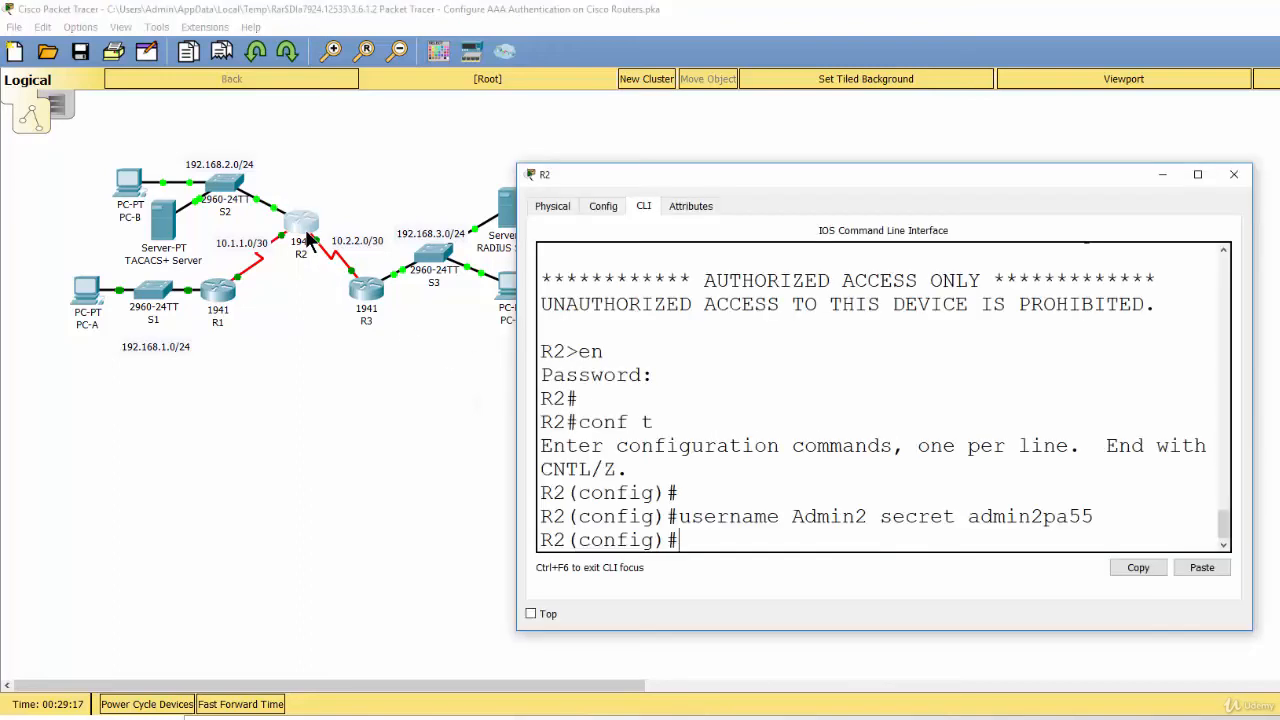
key("Return")
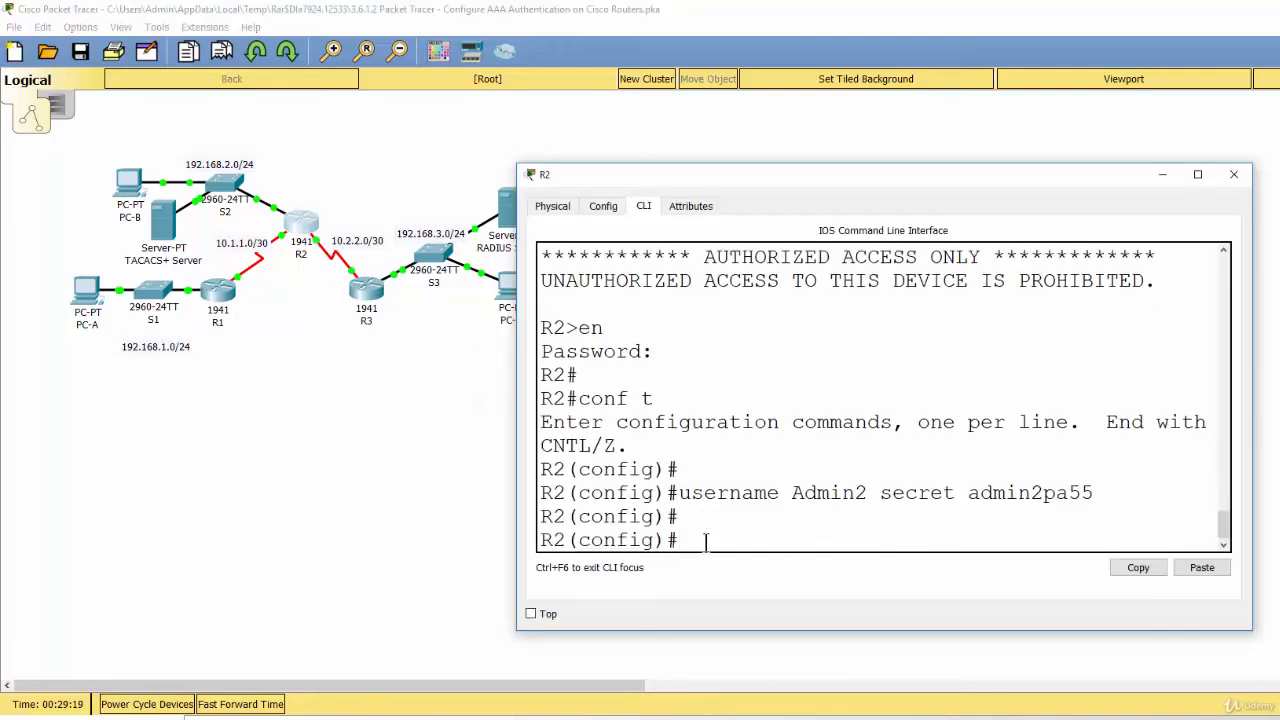
type("tacacs-server")
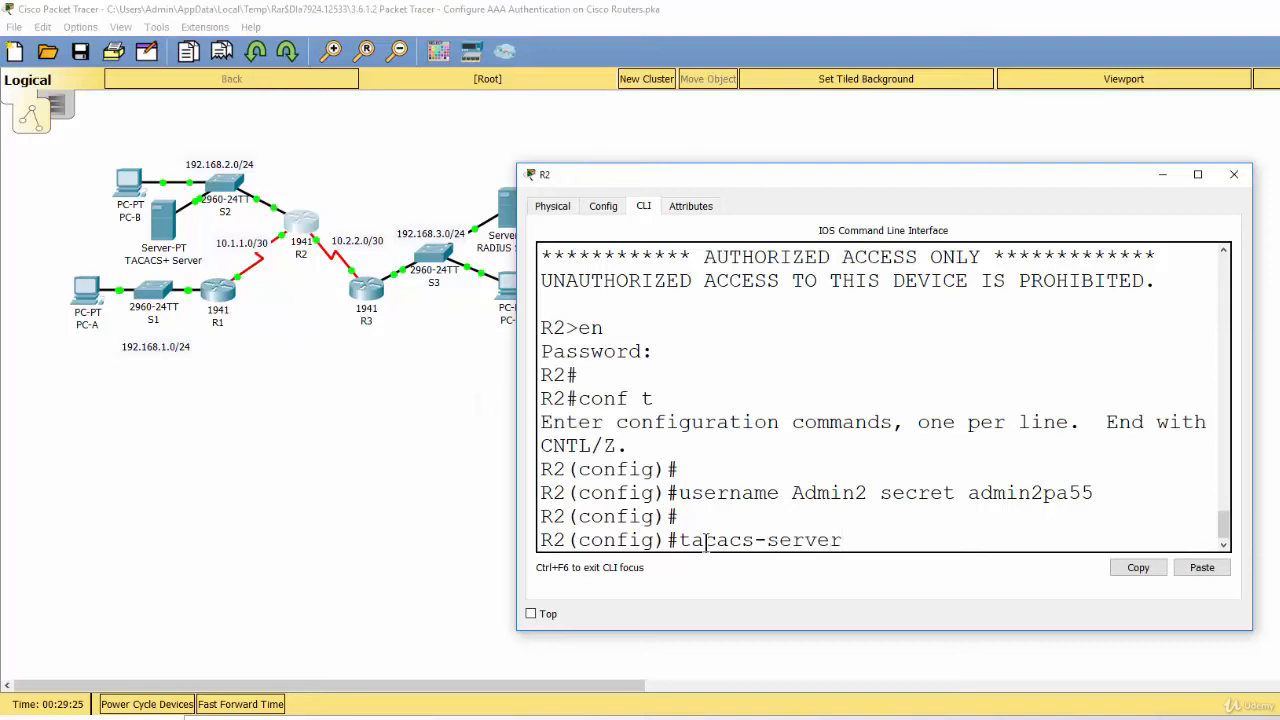
type(" host 192.168.2.2")
key("Return")
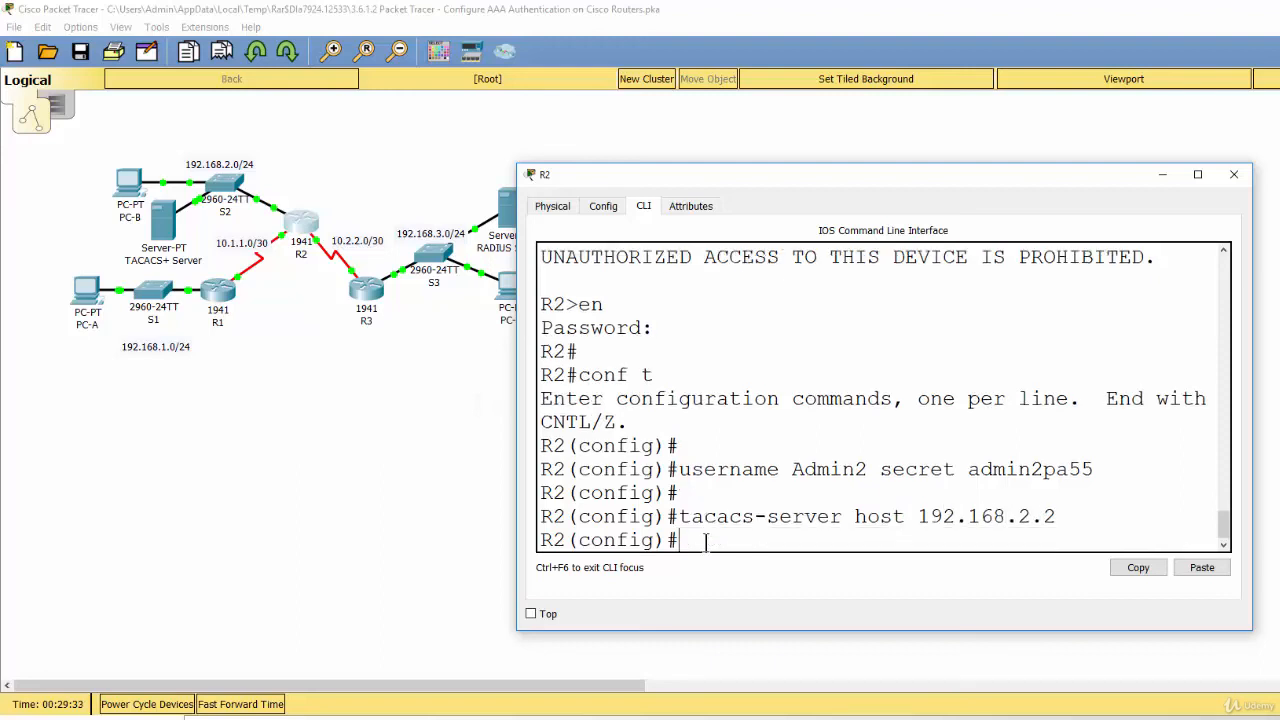
Set the TACACS+ shared server key on R2.
type("tacacs-server key ")
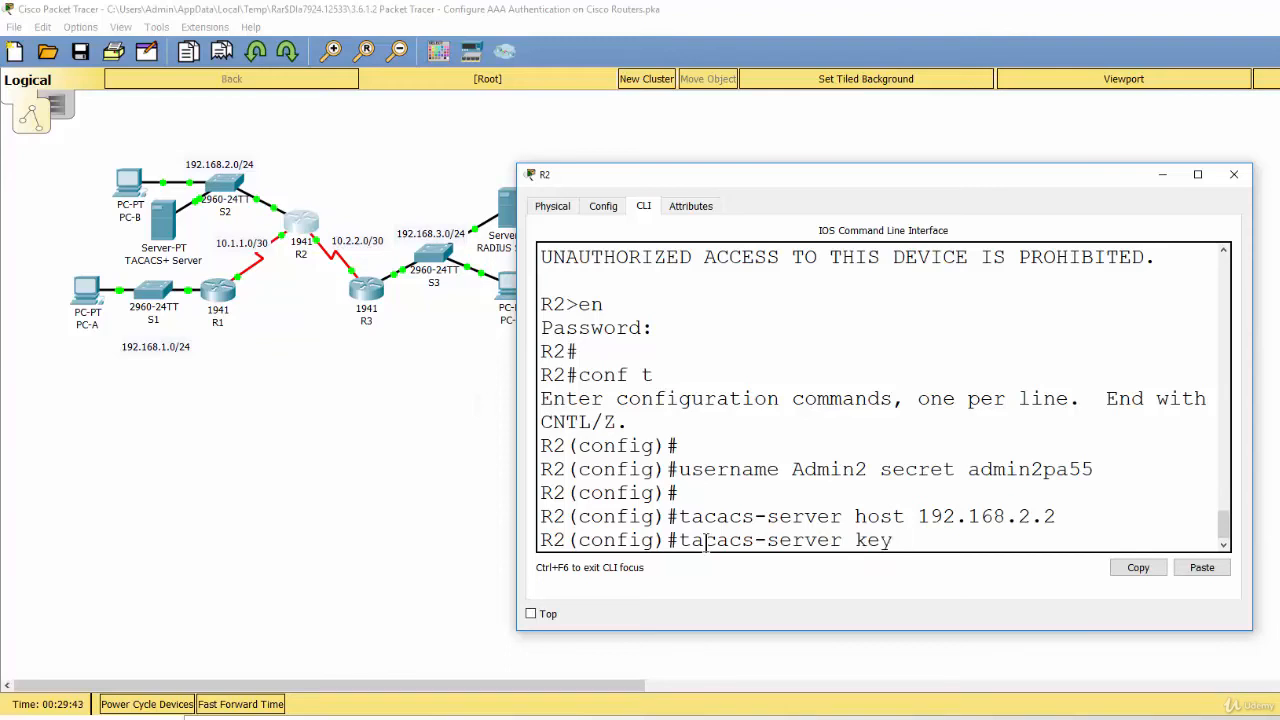
type("tacacspa55")
key("Return")
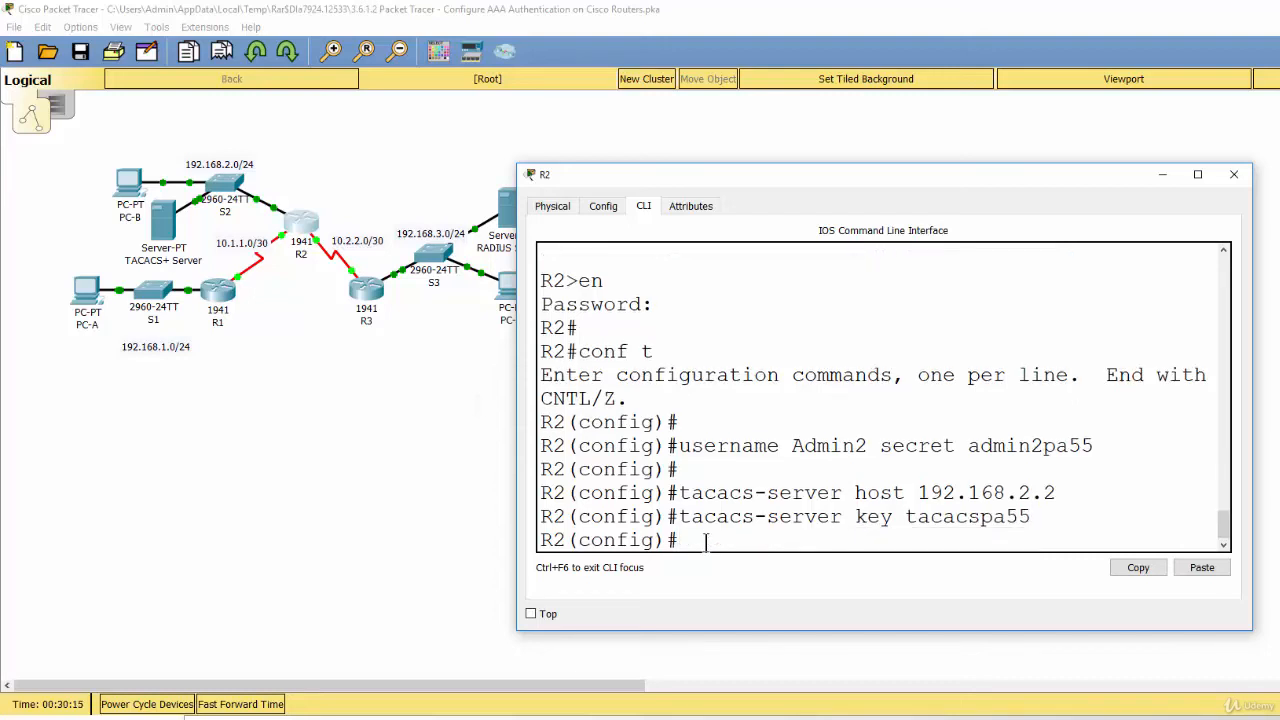
key("Return")
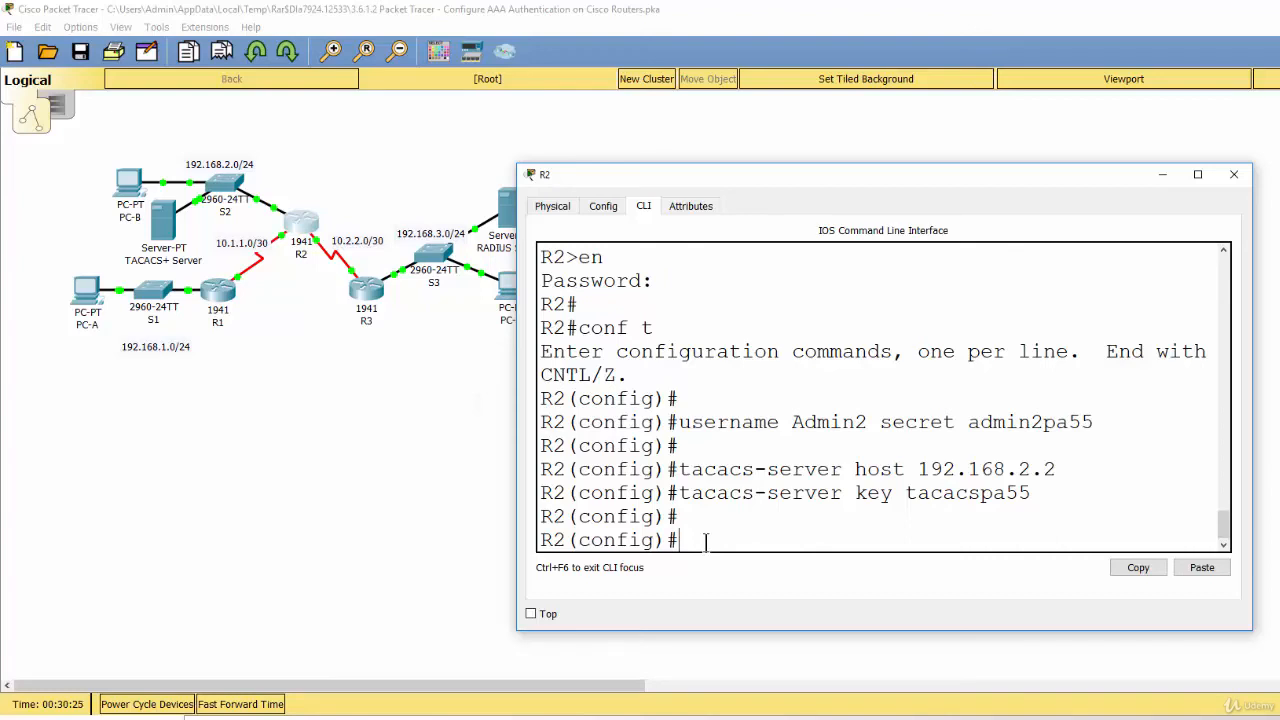
type("aaa new-modek")
Enable aaa new-model and set default login authentication to group tacacs+ with local fallback.
key("BackSpace")
type("l")
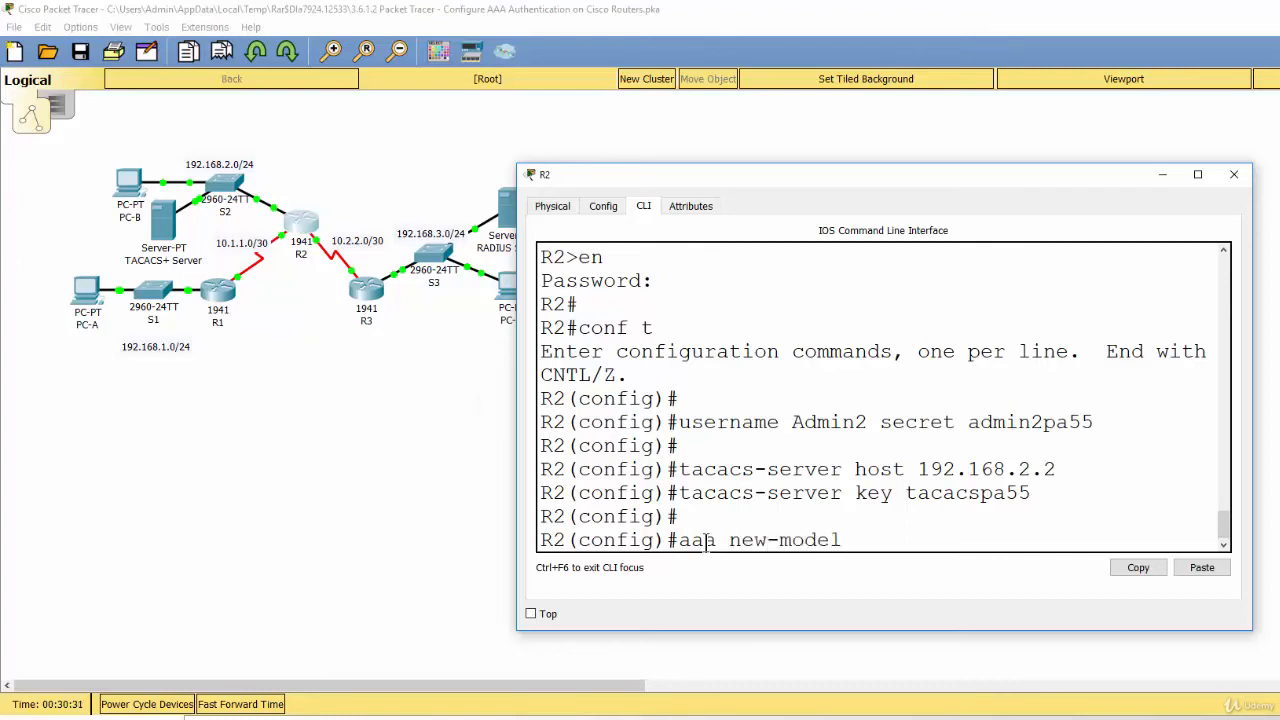
key("Return")
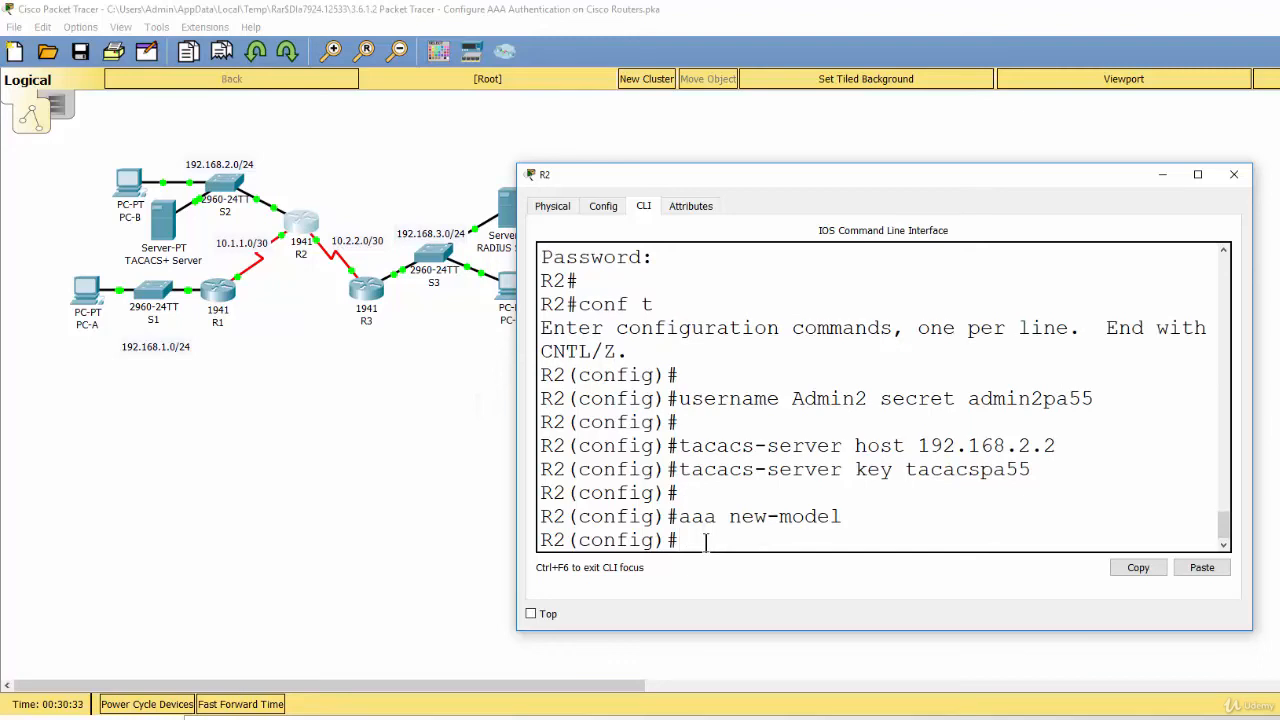
type("aaa authenticatio")
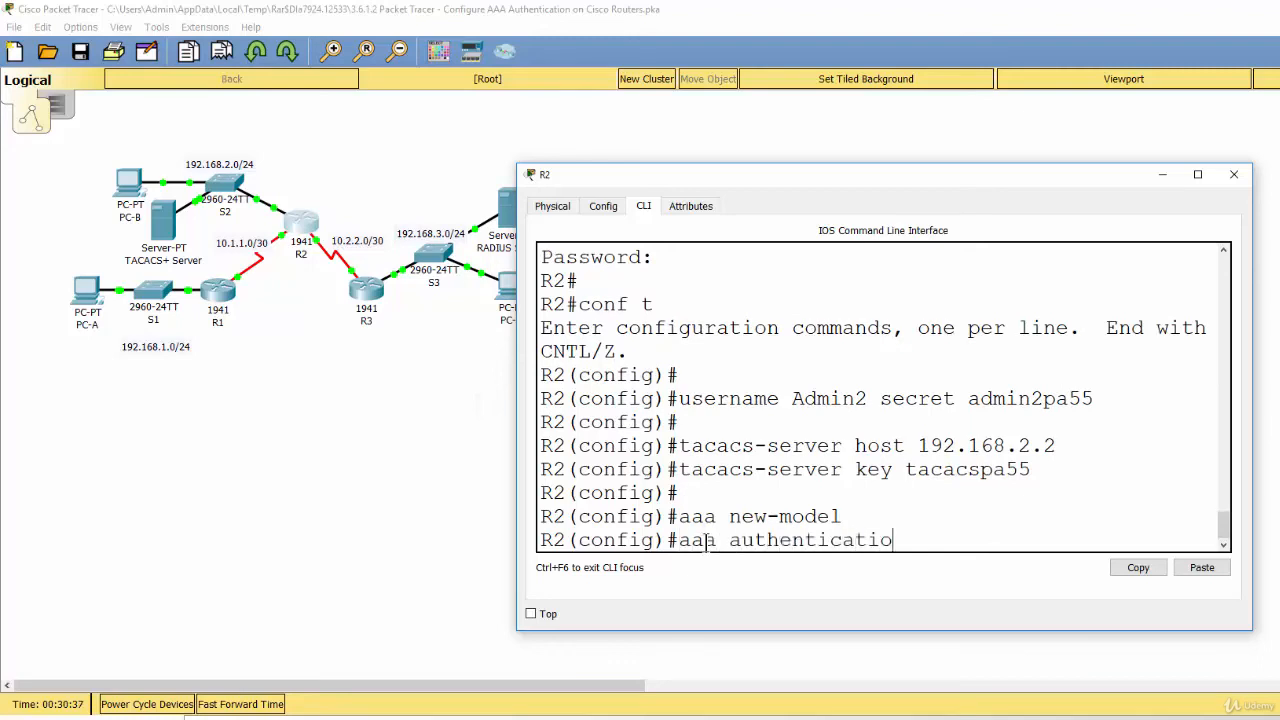
type("n login")
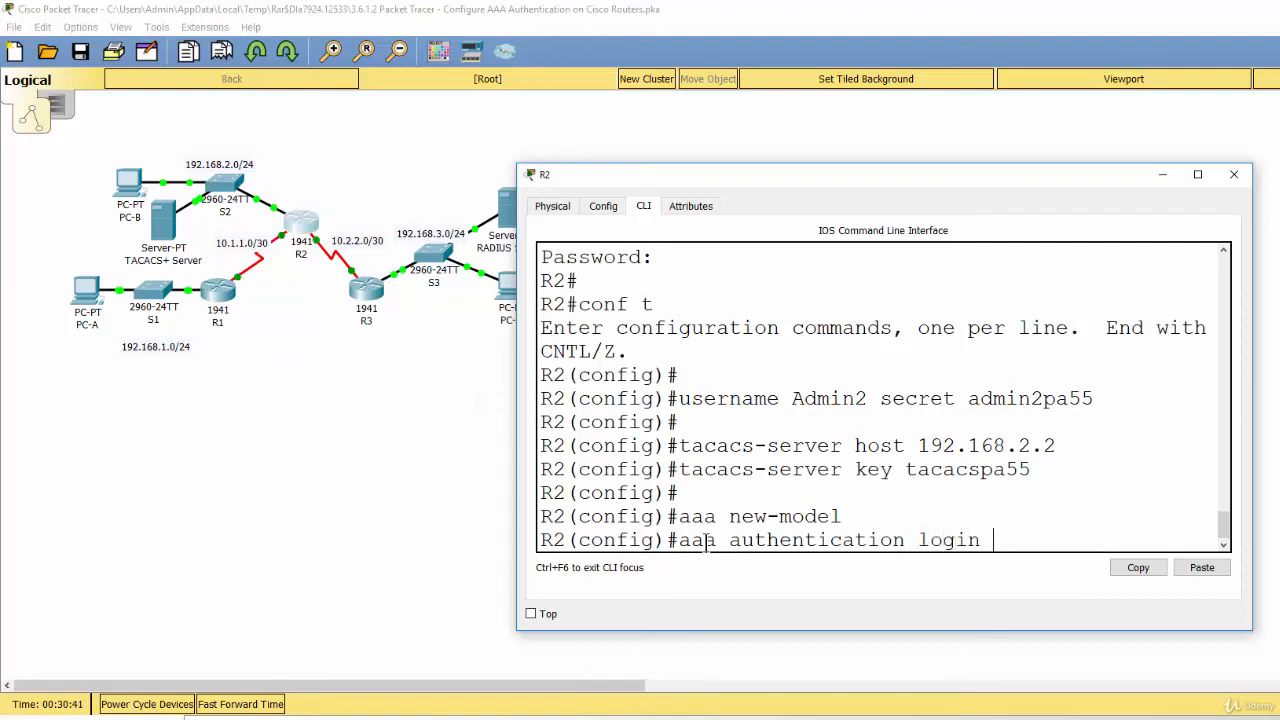
type(" default group")
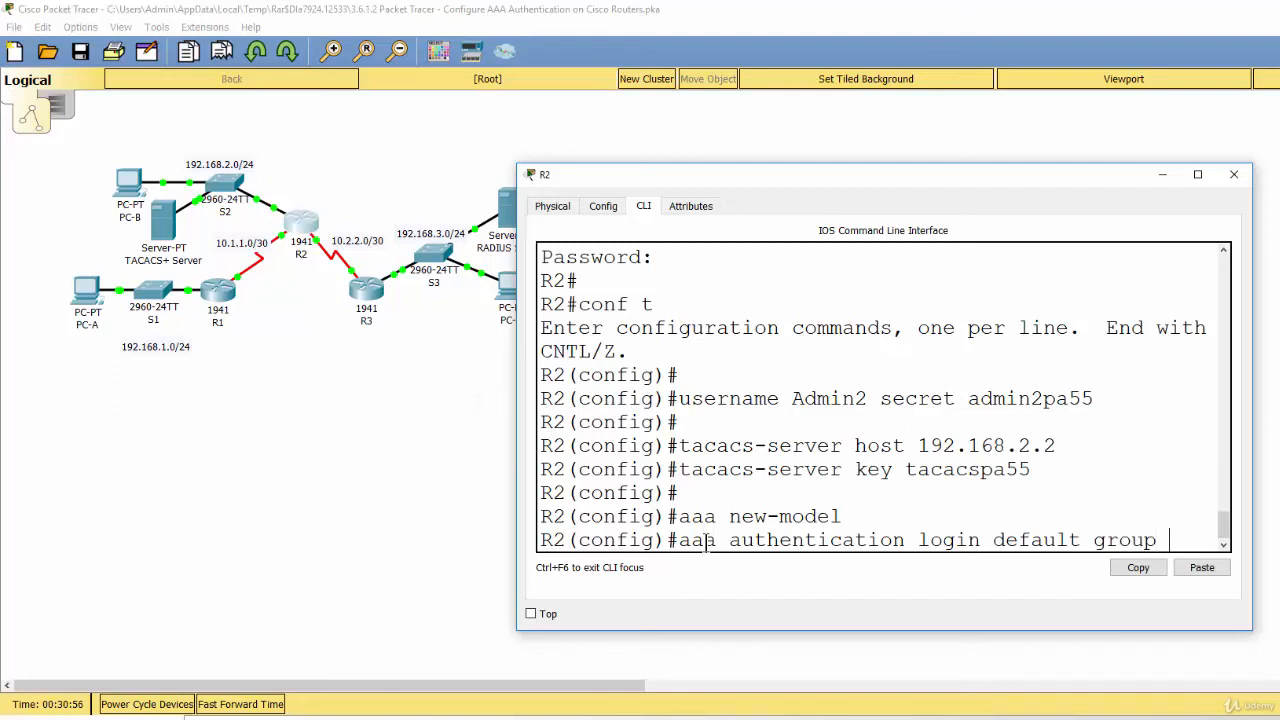
type("tacacs")
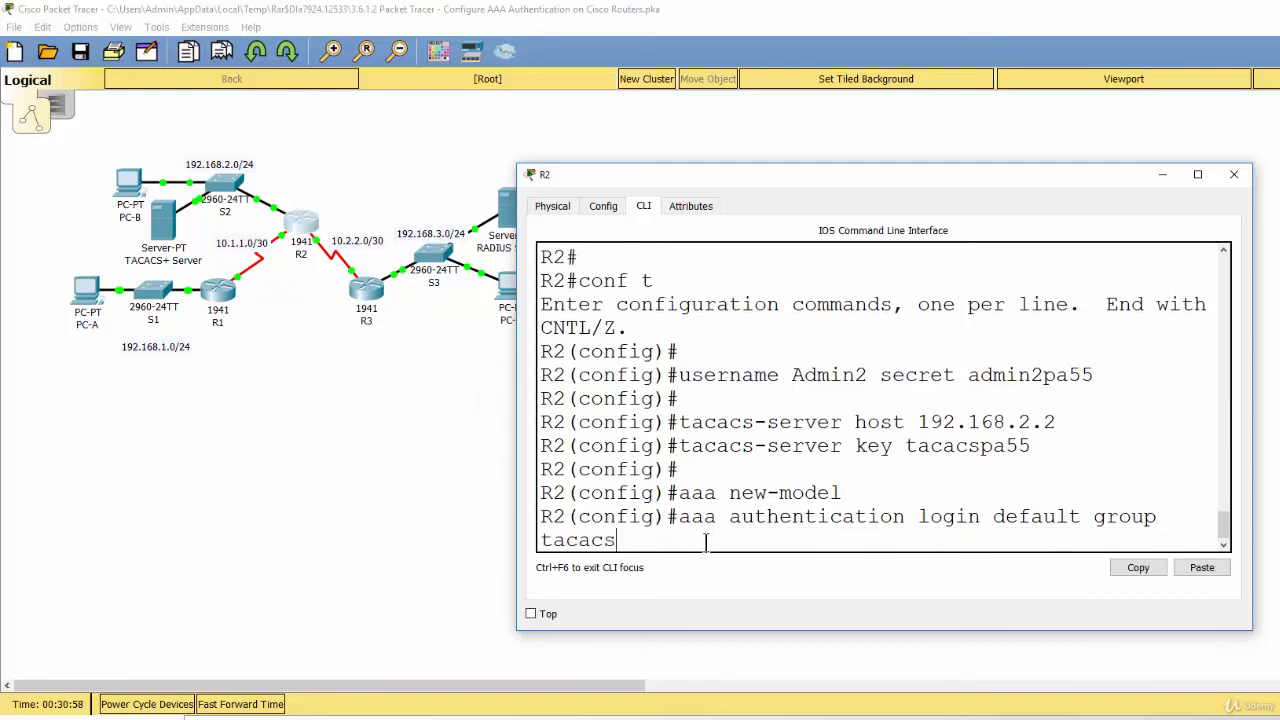
type("+ local")
key("Return")
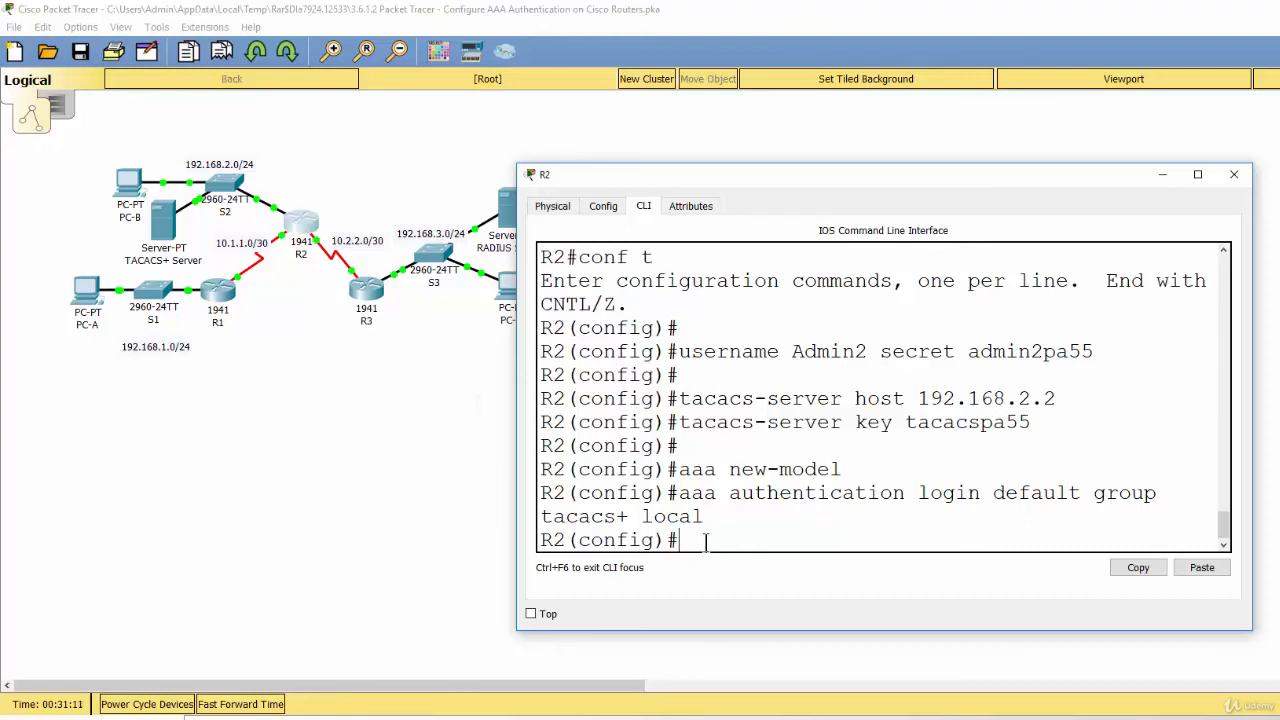
Apply 'login authentication default' to line console 0.
key("Return")
type("lin")
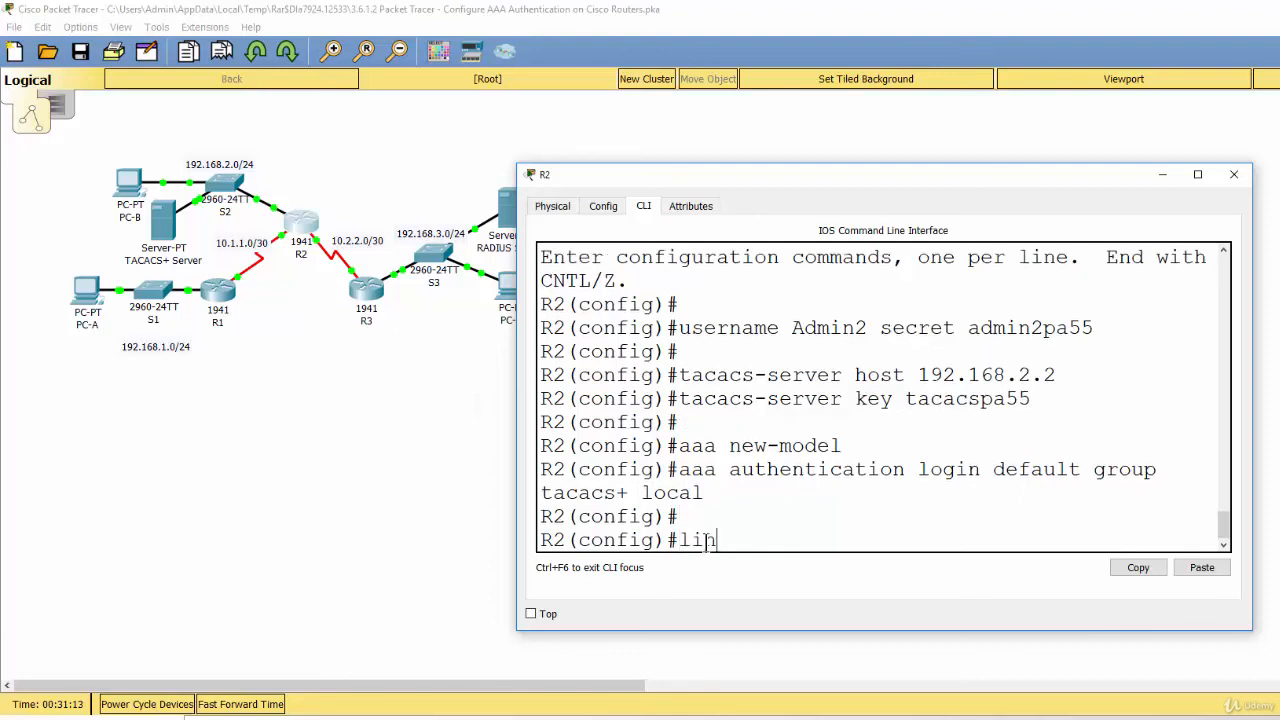
type("e con")
type("sole 0")
key("Return")
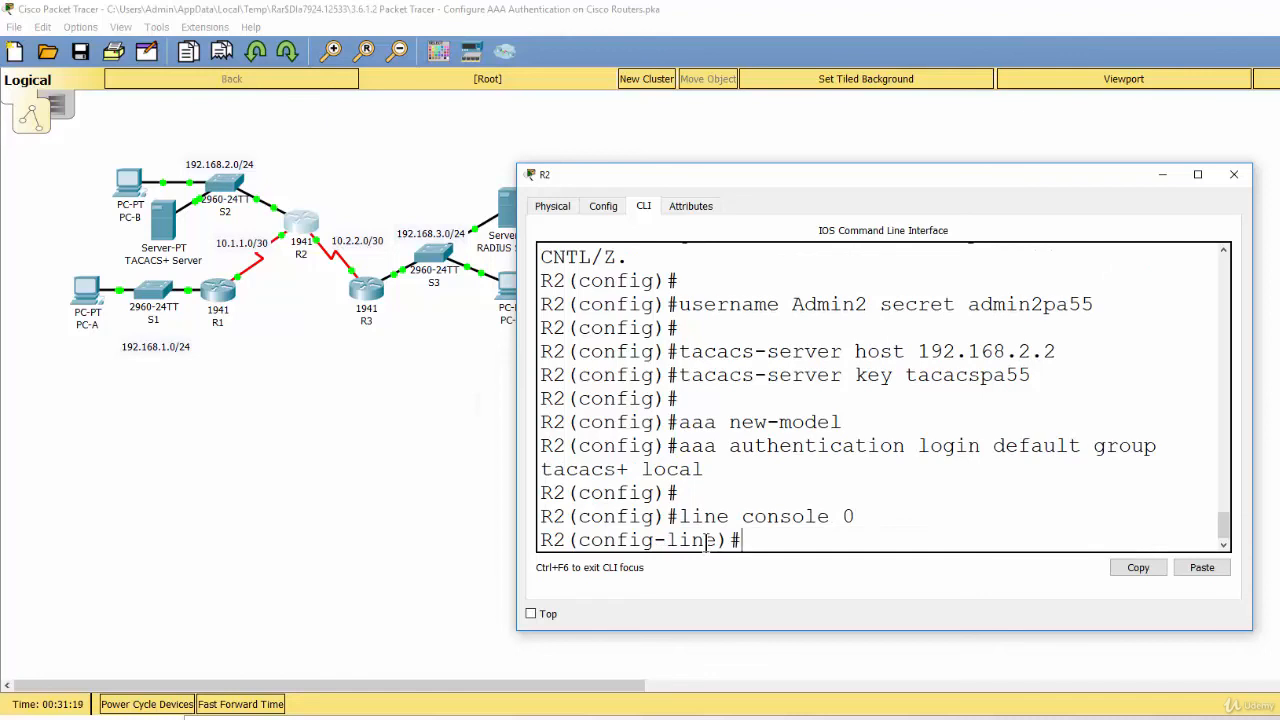
type("login authent")
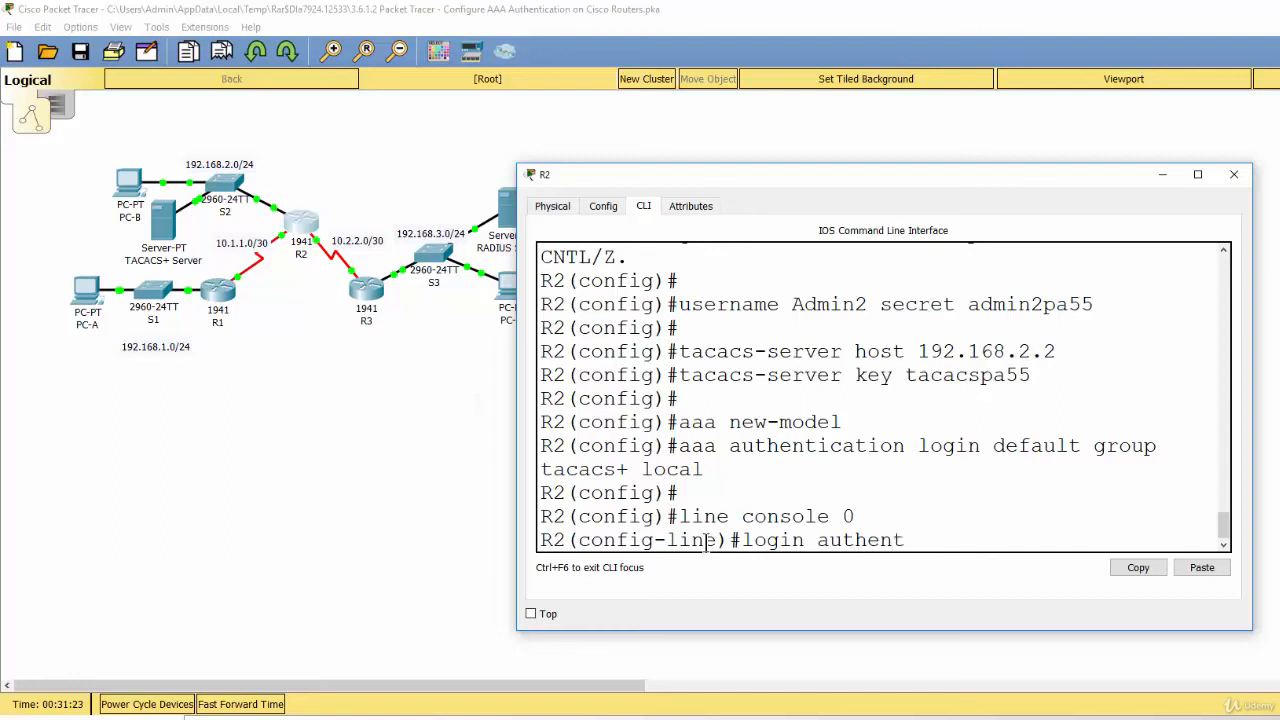
type("ication dafault")
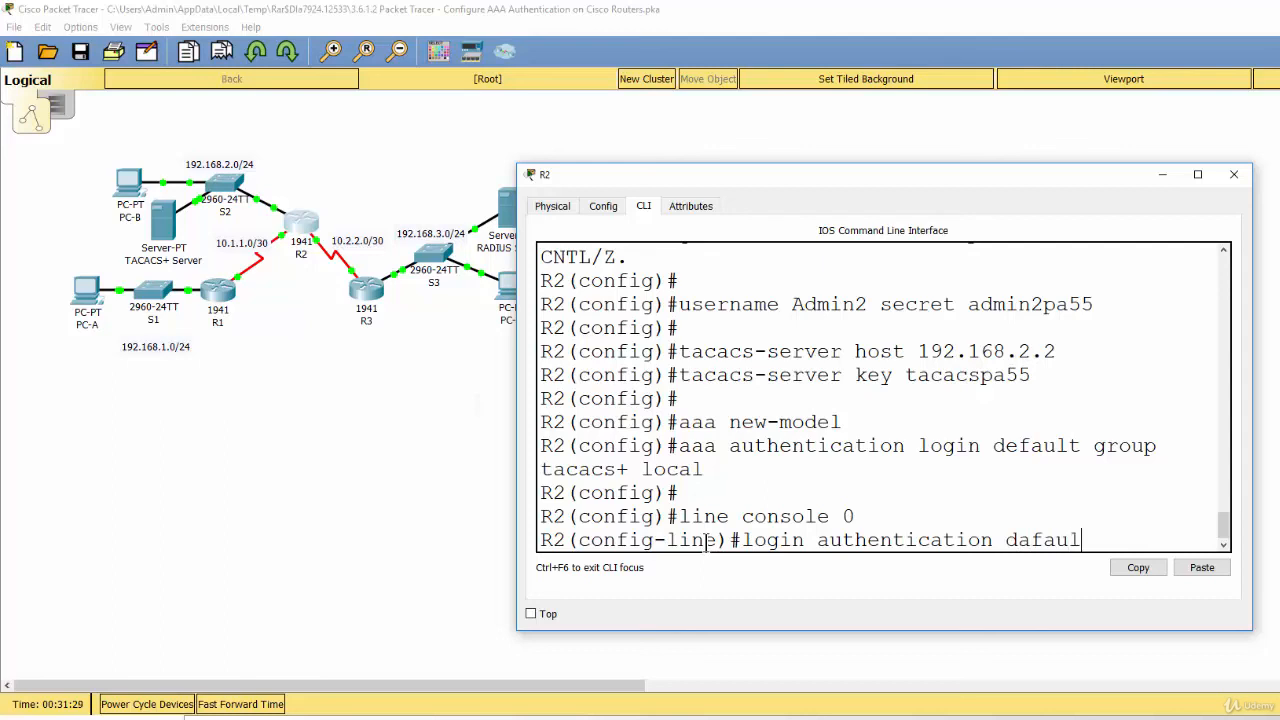
key("Left")
key("Left")
key("Left")
key("Left")
key("BackSpace")
type("e")
key("Return")
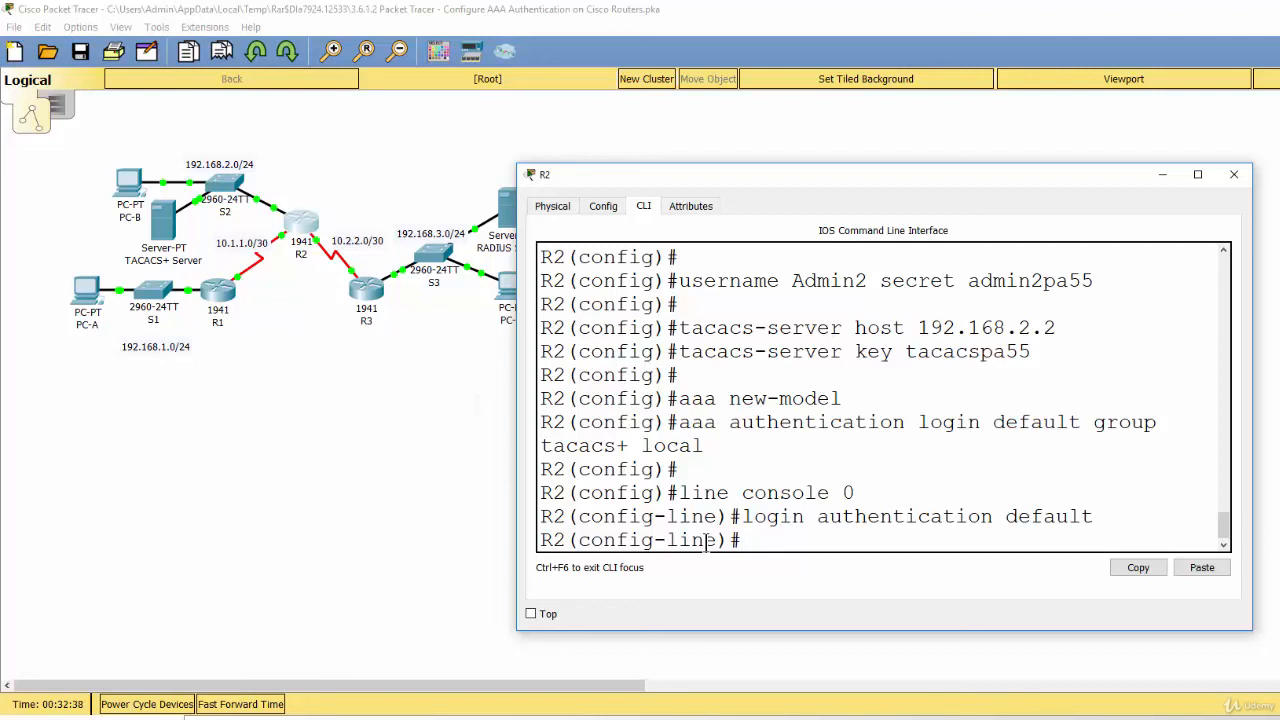
Leave configuration mode with end and exit the console session to the login prompt.
key("Return")
key("Return")
type("end")
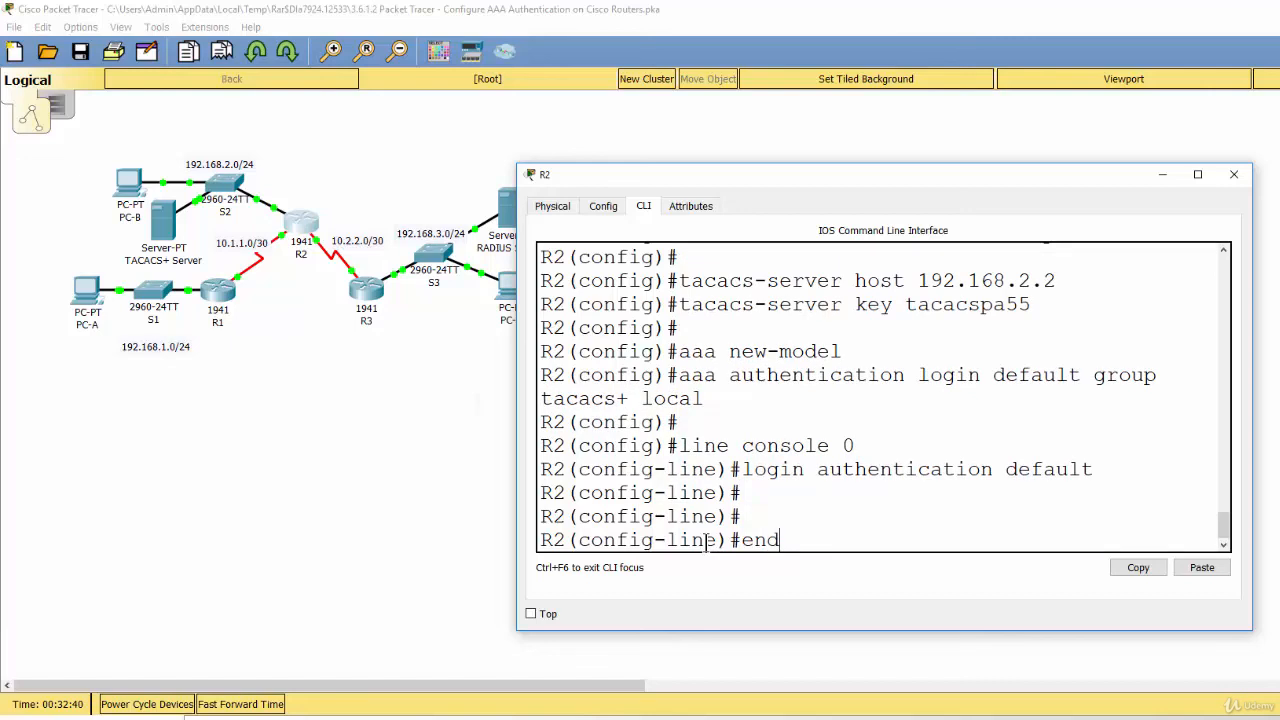
key("Return")
key("Return")
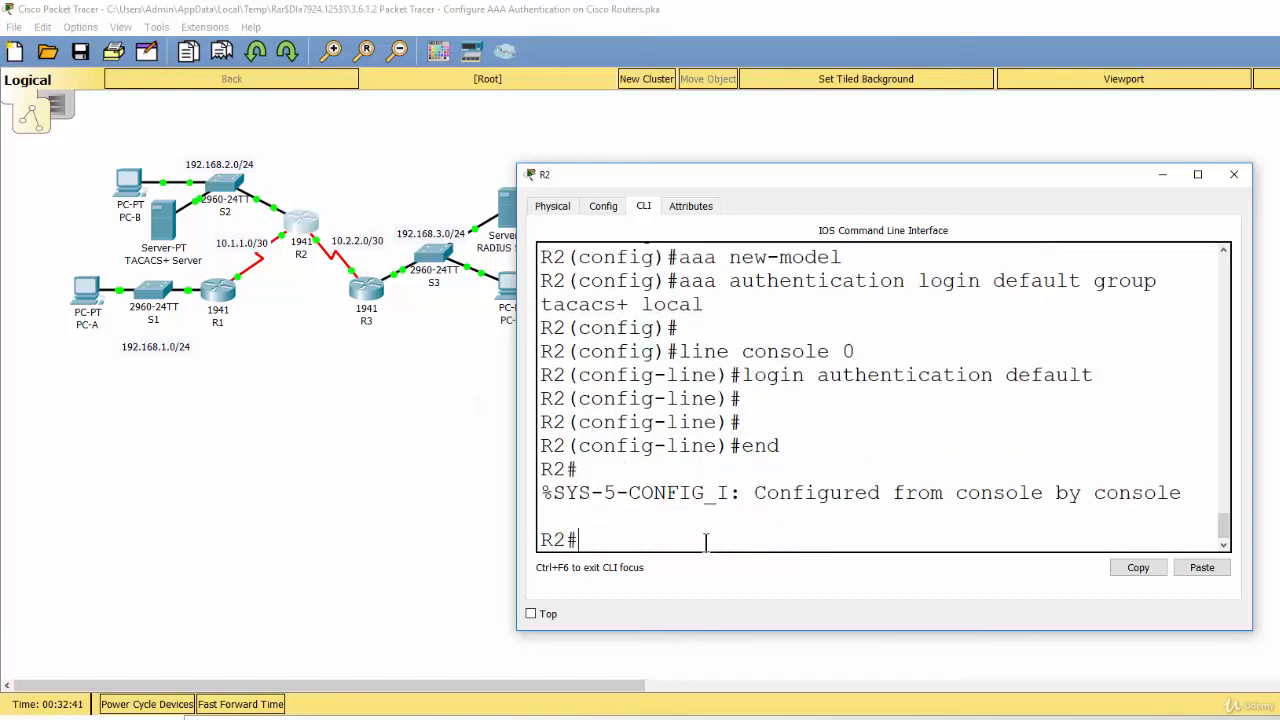
key("Return")
type("exit")
key("Return")
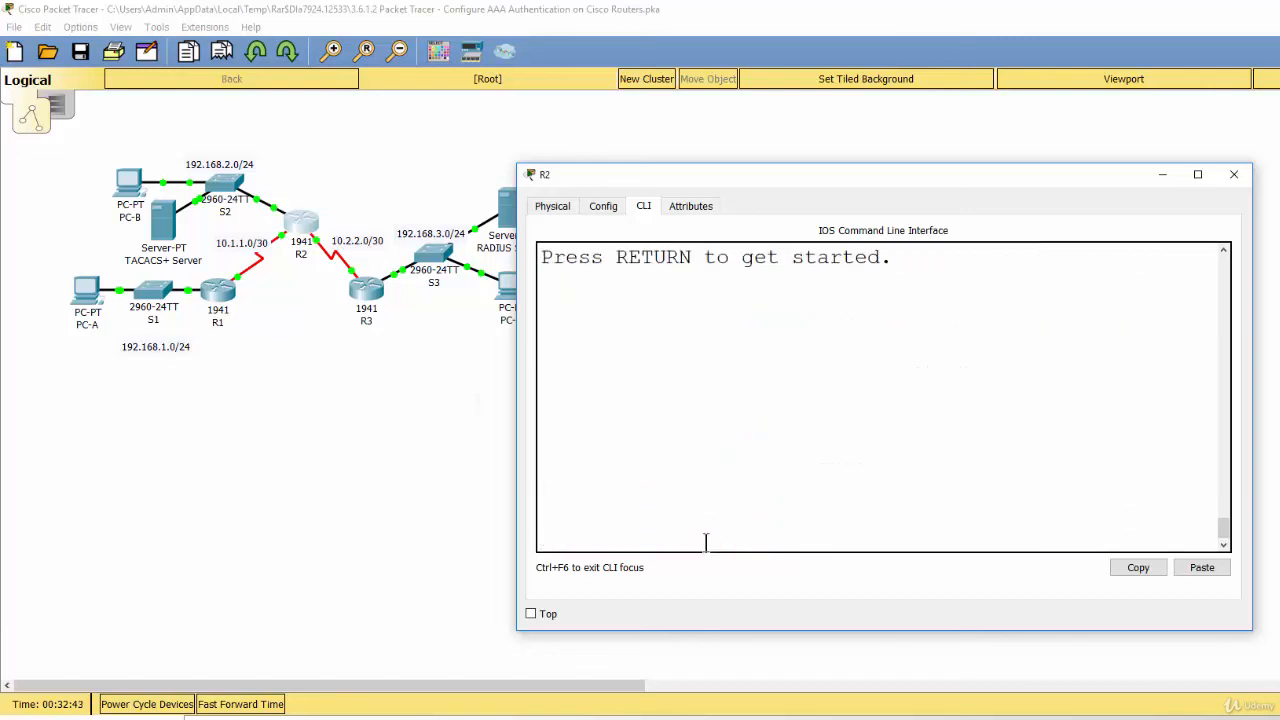
key("Return")
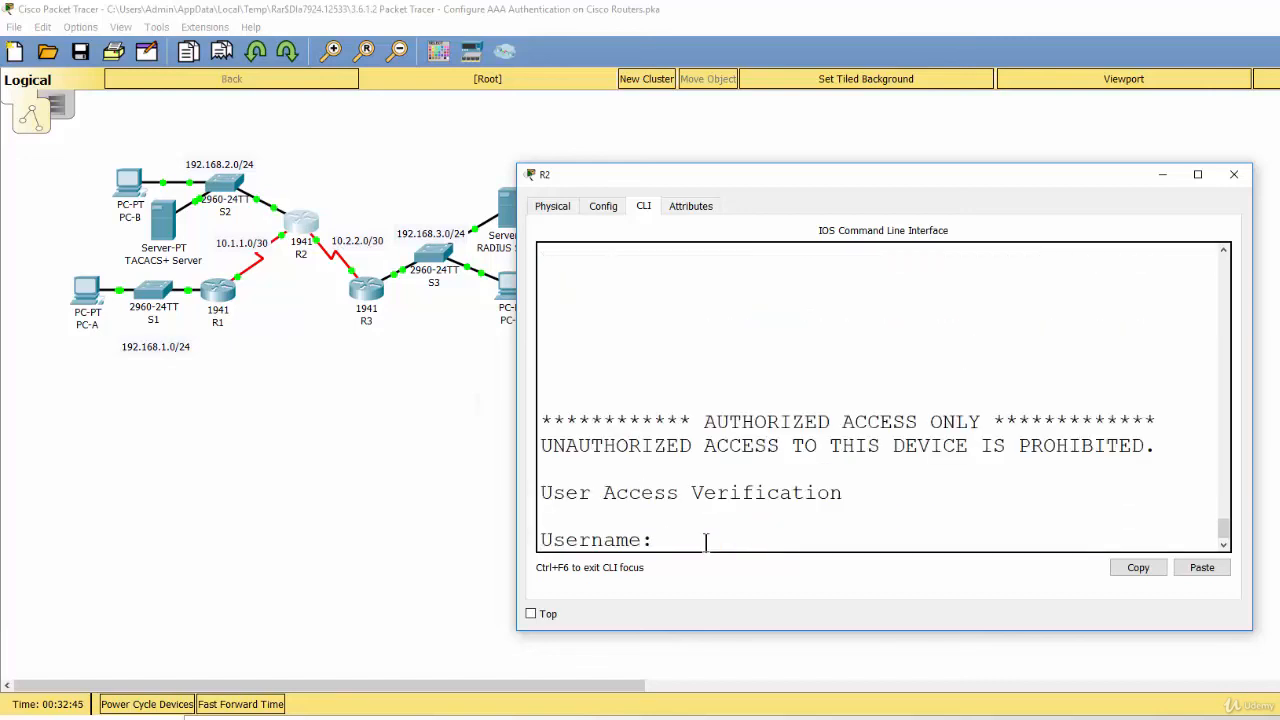
Log in to R2's console with username Admin2 and its password.
type("Admin2")
key("Return")
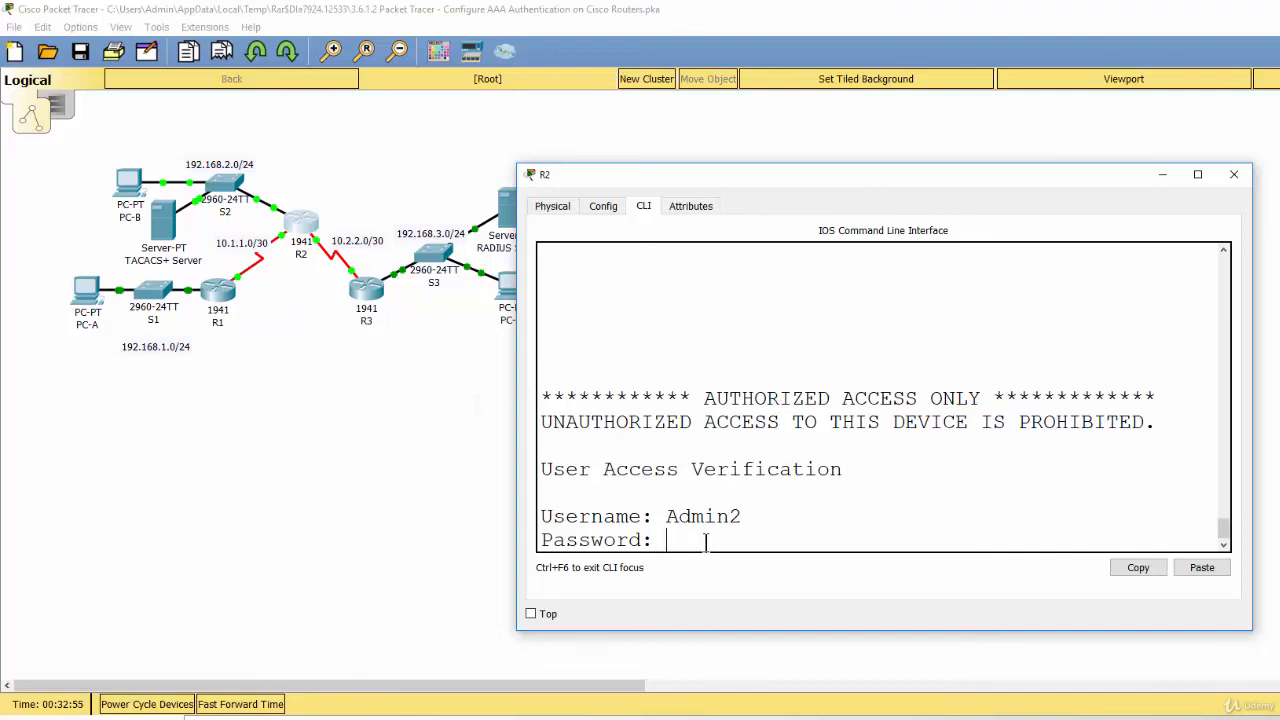
key("Return")
key("Return")
key("Return")
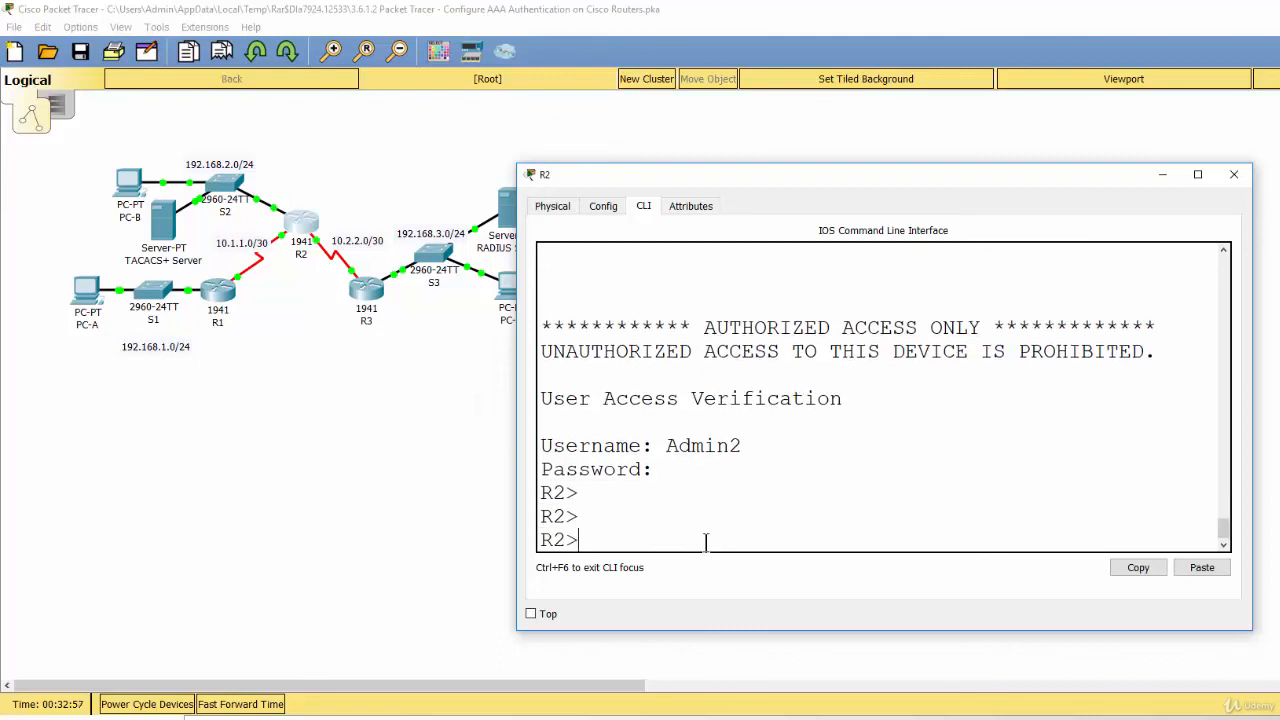